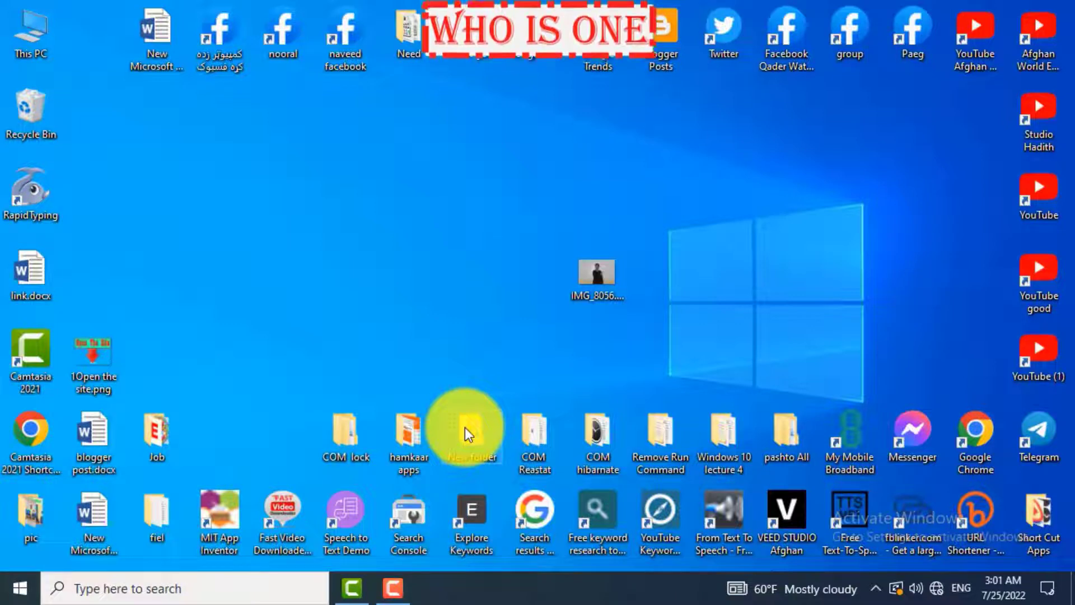
Open the desktop image IMG_8056.JPG in the Photos viewer, examine the man's facial skin up close, and close the viewer
{"action": "left_click", "coordinate": [412, 431]}
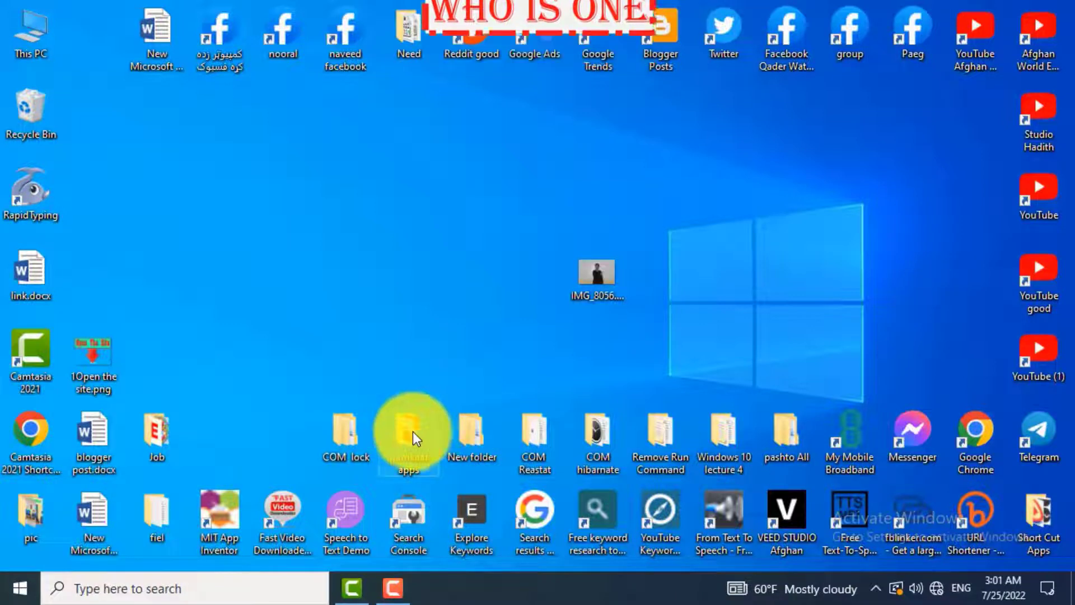
{"action": "double_click", "coordinate": [583, 275]}
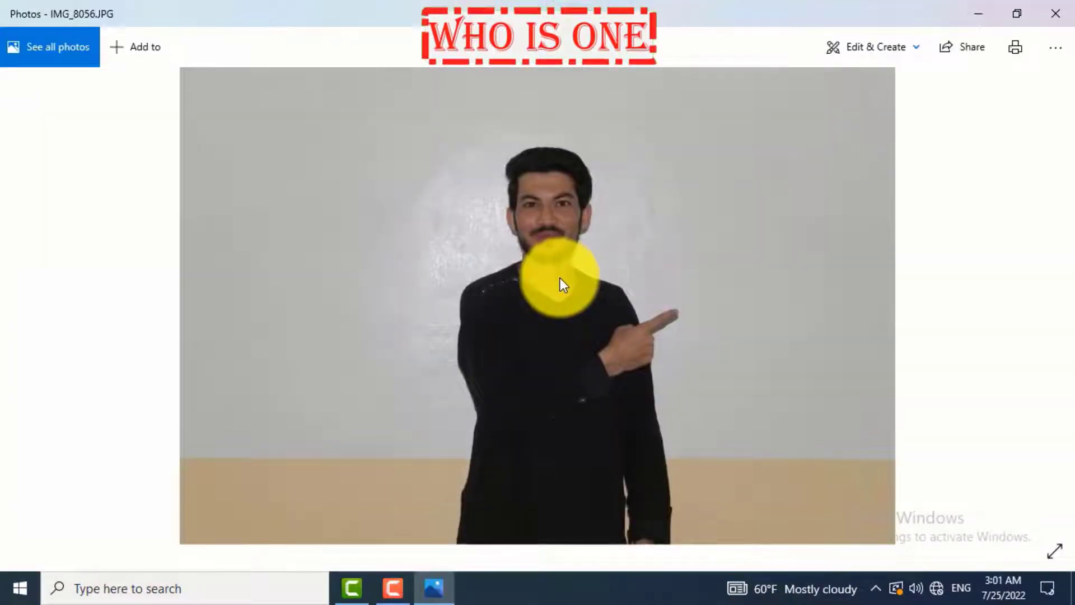
{"action": "scroll", "coordinate": [560, 278], "scroll_direction": "up", "scroll_amount": 3}
{"action": "scroll", "coordinate": [560, 274], "scroll_direction": "down", "scroll_amount": 3}
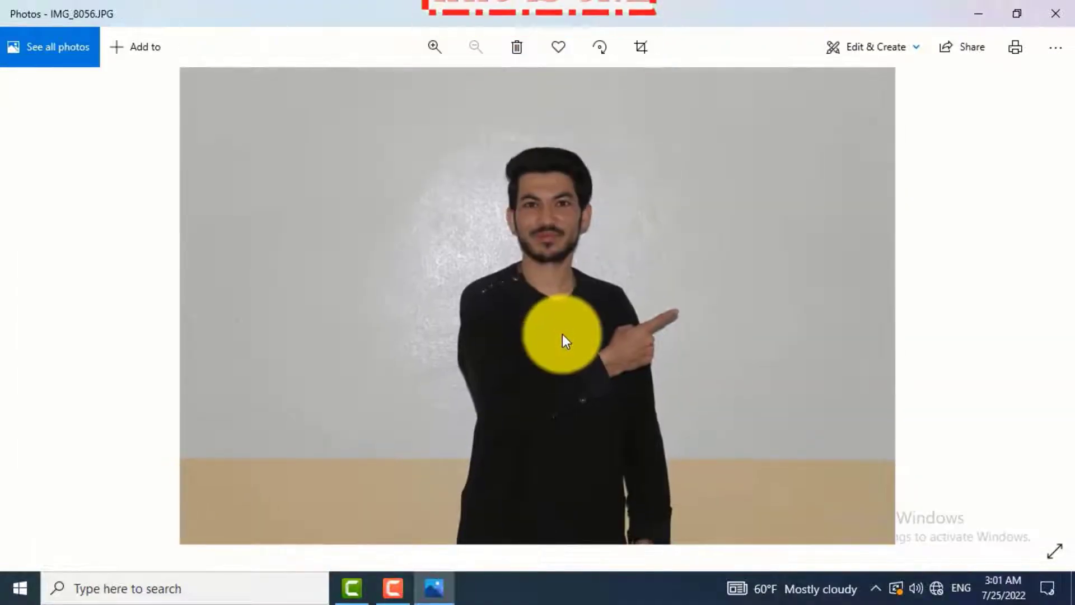
{"action": "scroll", "coordinate": [561, 242], "scroll_direction": "up", "scroll_amount": 3}
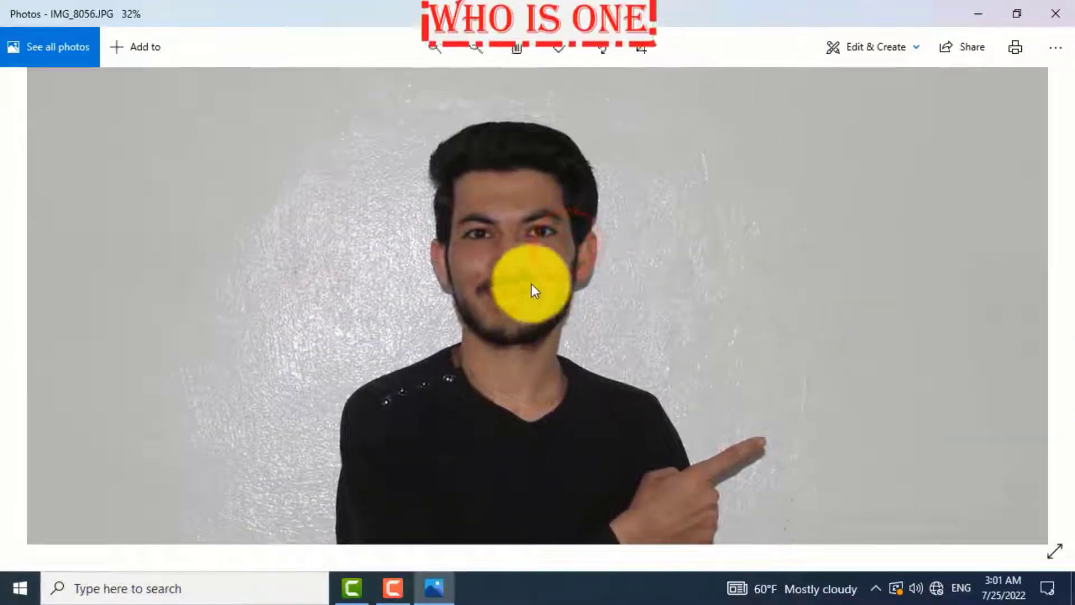
{"action": "scroll", "coordinate": [539, 277], "scroll_direction": "down", "scroll_amount": 2}
{"action": "scroll", "coordinate": [540, 280], "scroll_direction": "up", "scroll_amount": 4}
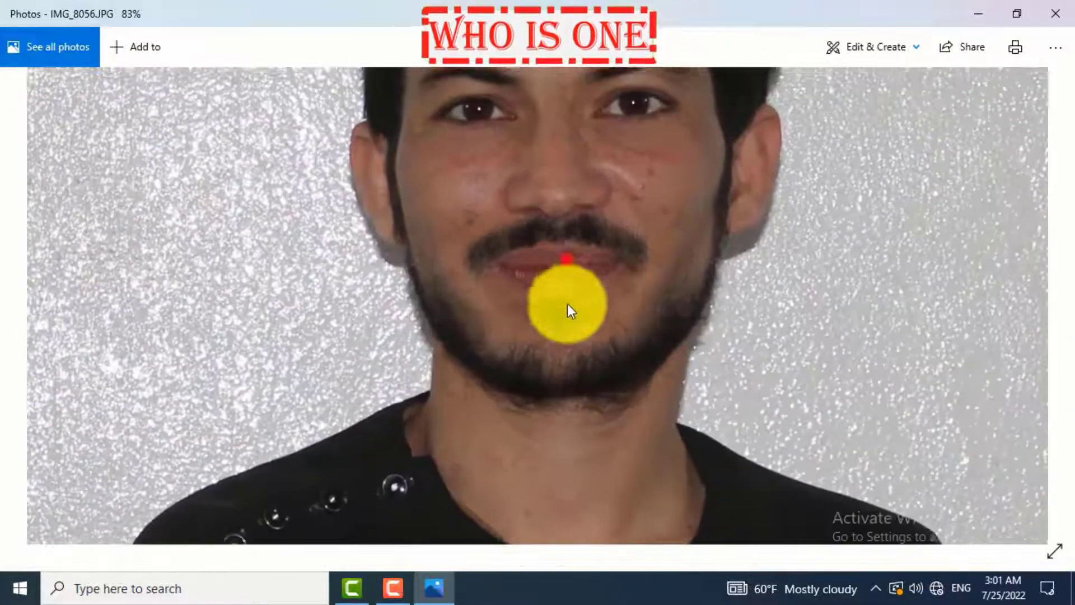
{"action": "scroll", "coordinate": [567, 305], "scroll_direction": "down", "scroll_amount": 3}
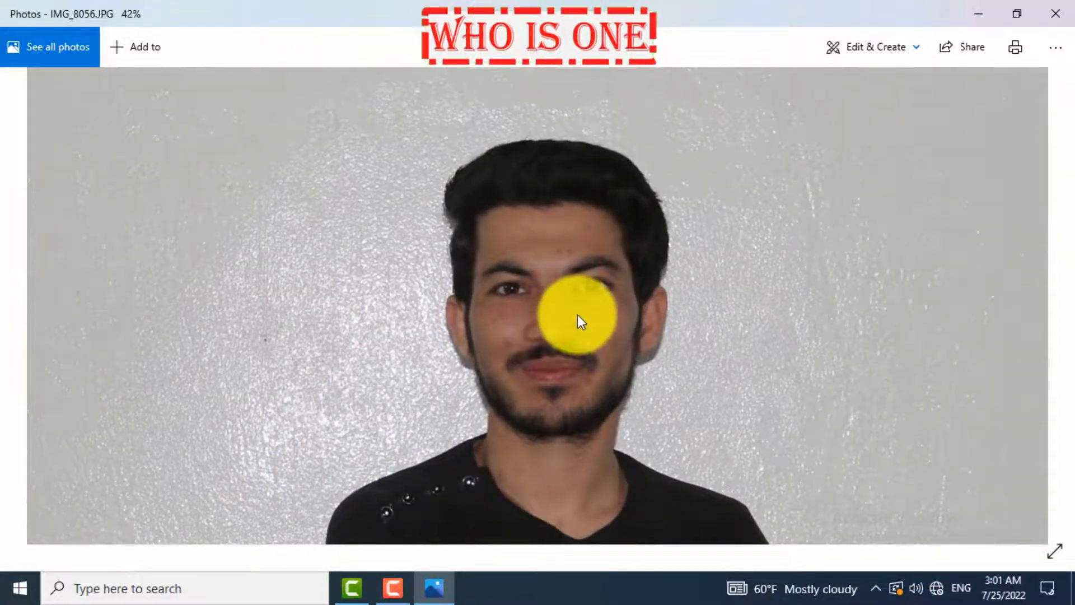
{"action": "scroll", "coordinate": [577, 315], "scroll_direction": "up", "scroll_amount": 3}
{"action": "scroll", "coordinate": [579, 332], "scroll_direction": "down", "scroll_amount": 3}
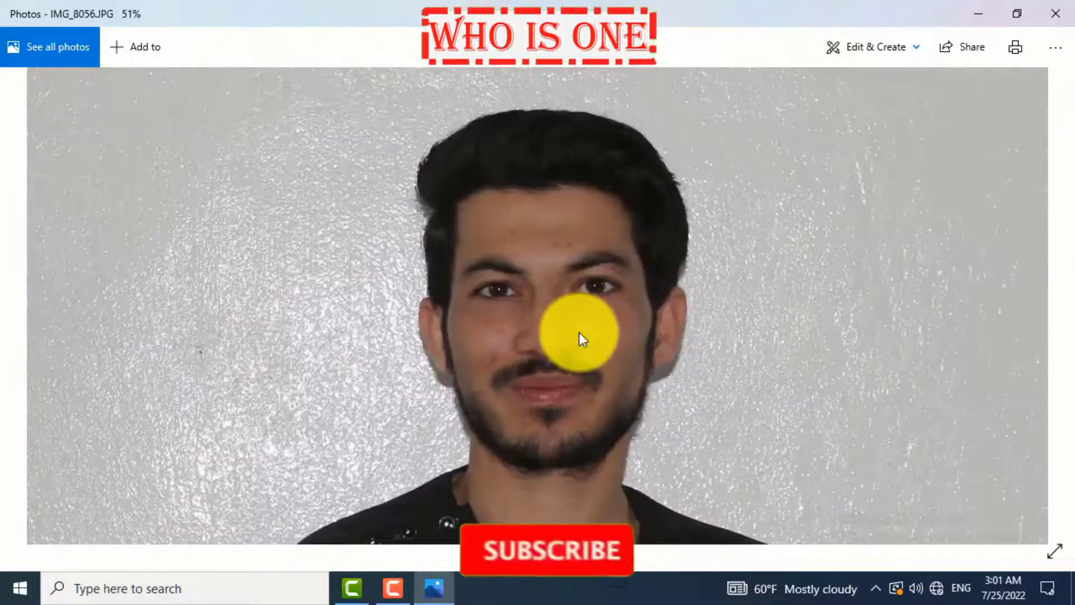
{"action": "scroll", "coordinate": [580, 332], "scroll_direction": "down", "scroll_amount": 2}
{"action": "left_click", "coordinate": [1055, 14]}
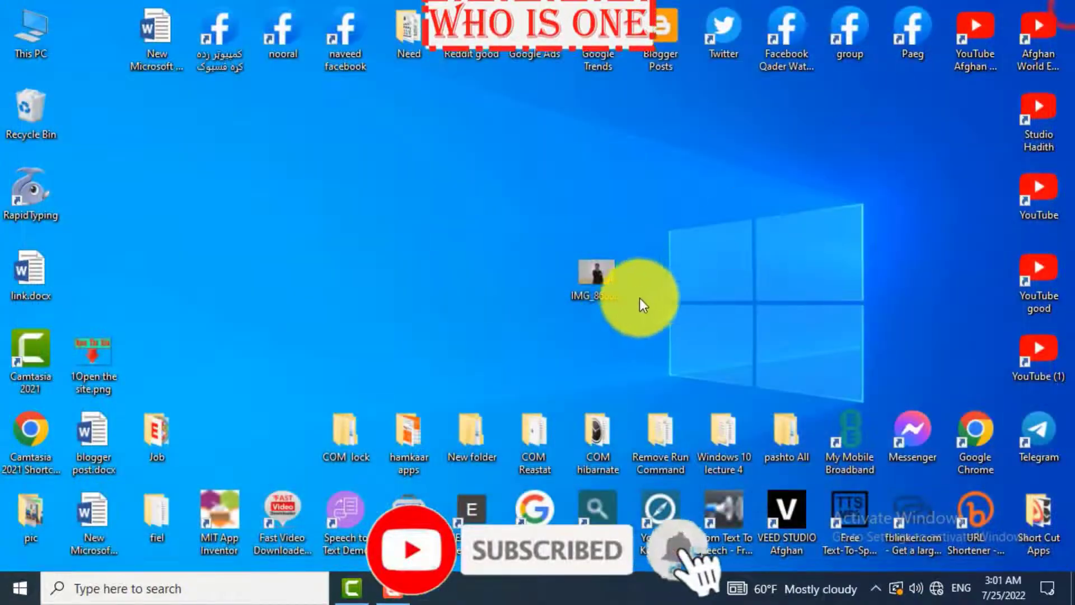
Open the desktop image IMG_8056.JPG in Adobe Photoshop CC 2017 for retouching the man's face
{"action": "right_click", "coordinate": [600, 271]}
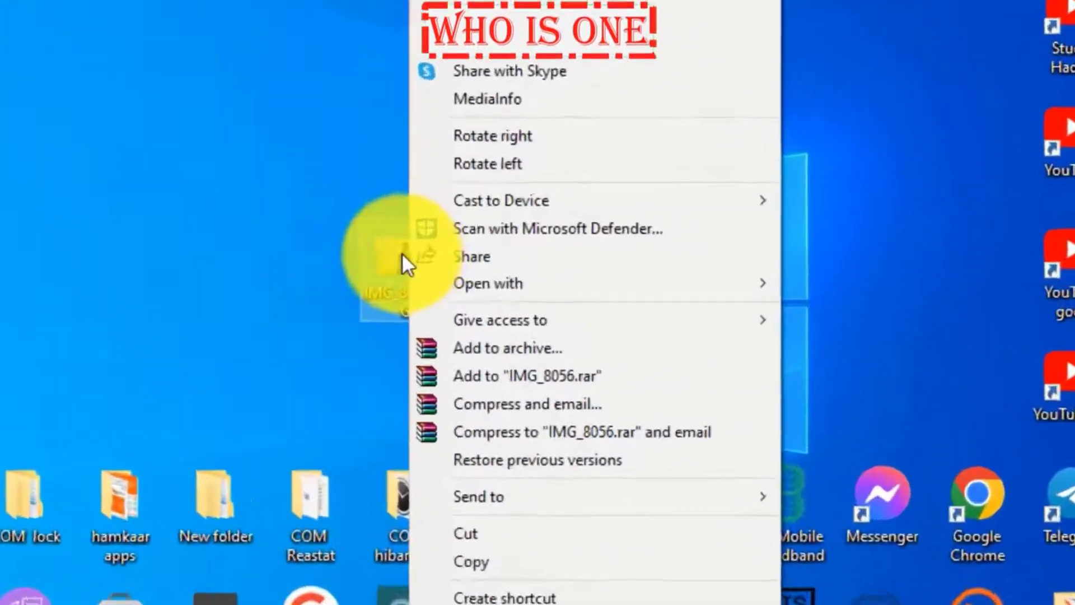
{"action": "mouse_move", "coordinate": [643, 290]}
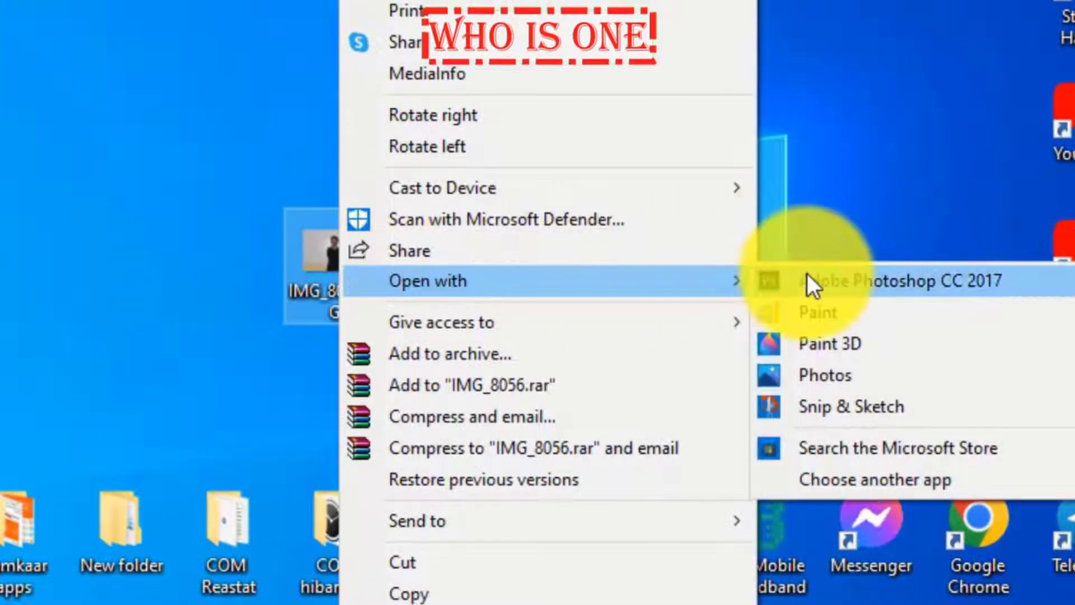
{"action": "left_click", "coordinate": [808, 280]}
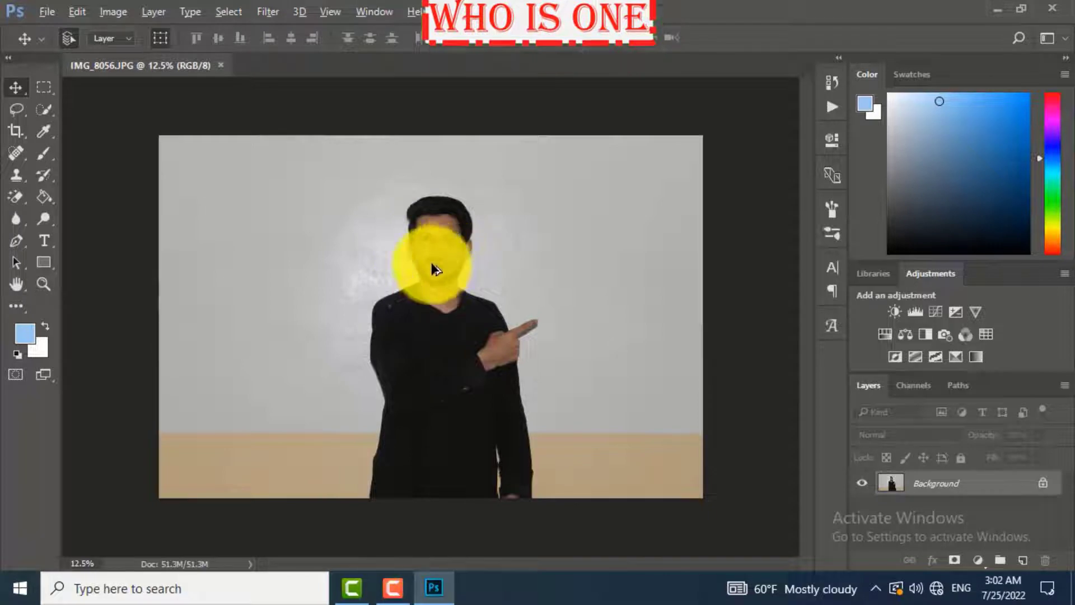
{"action": "scroll", "coordinate": [434, 263], "scroll_direction": "up", "scroll_amount": 4}
{"action": "scroll", "coordinate": [456, 246], "scroll_direction": "up", "scroll_amount": 1}
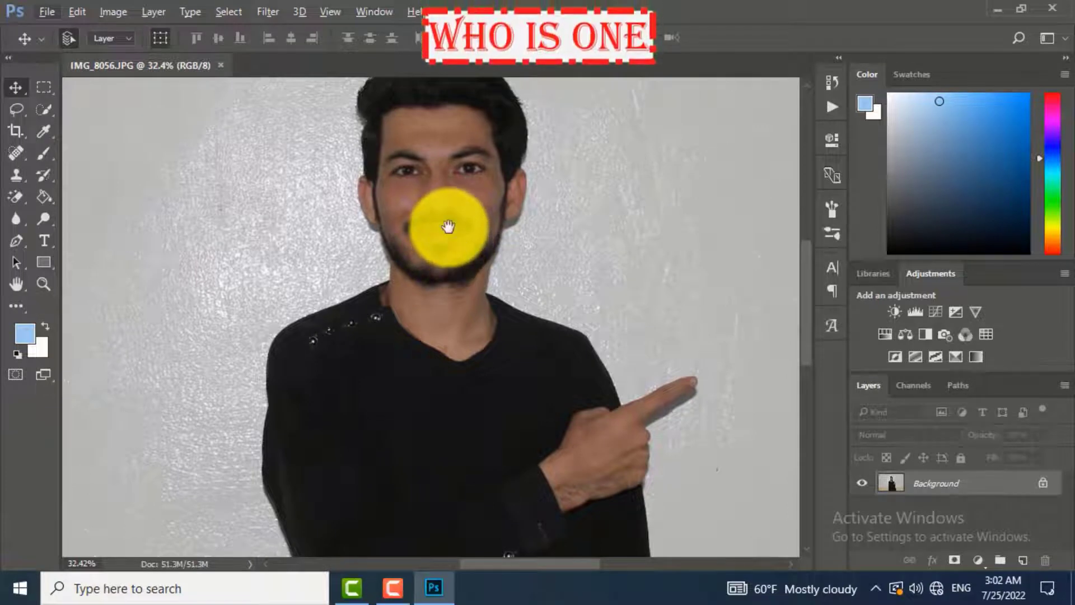
{"action": "left_click_drag", "start_coordinate": [448, 227], "coordinate": [482, 291]}
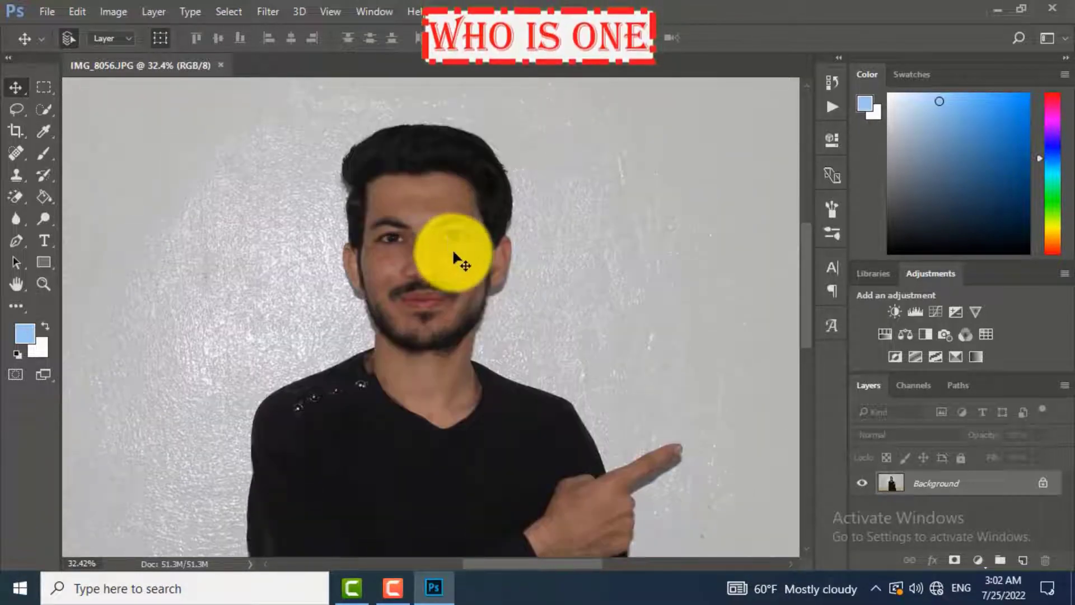
{"action": "scroll", "coordinate": [453, 251], "scroll_direction": "up", "scroll_amount": 3}
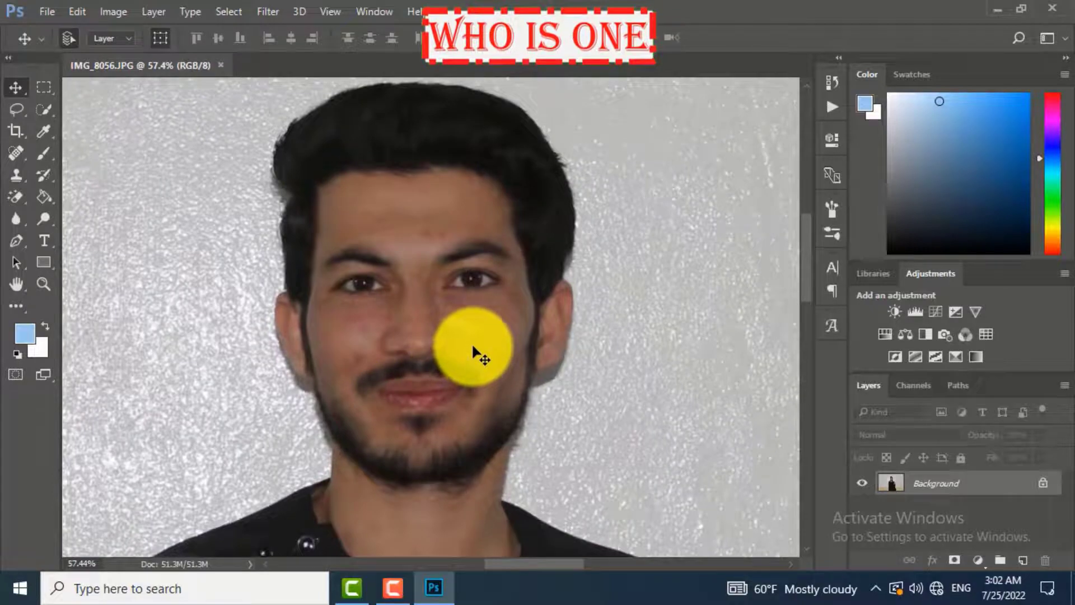
{"action": "scroll", "coordinate": [472, 342], "scroll_direction": "up", "scroll_amount": 2}
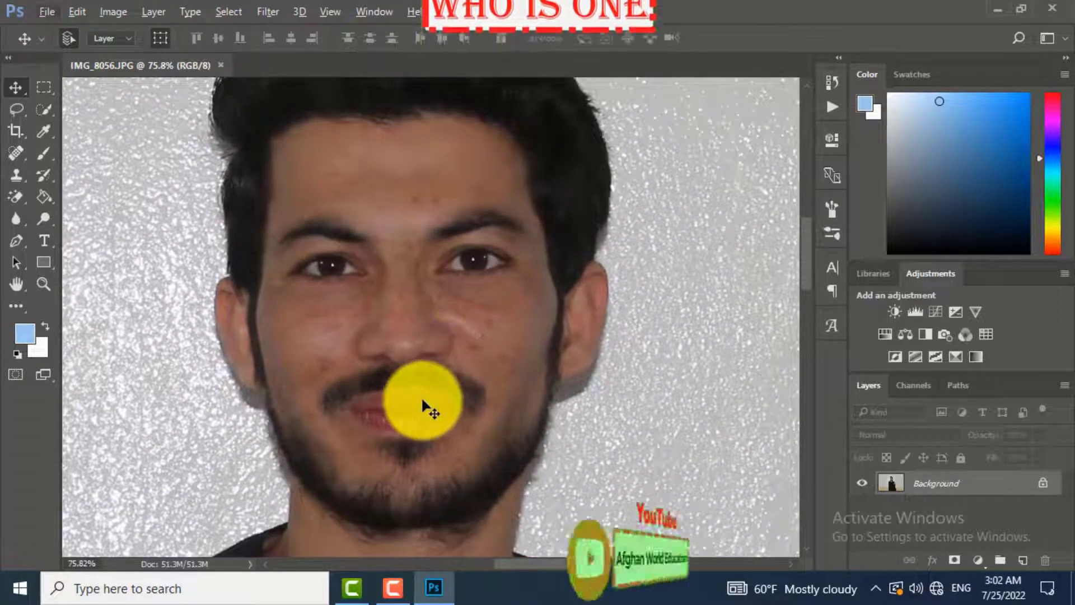
{"action": "key", "text": "j"}
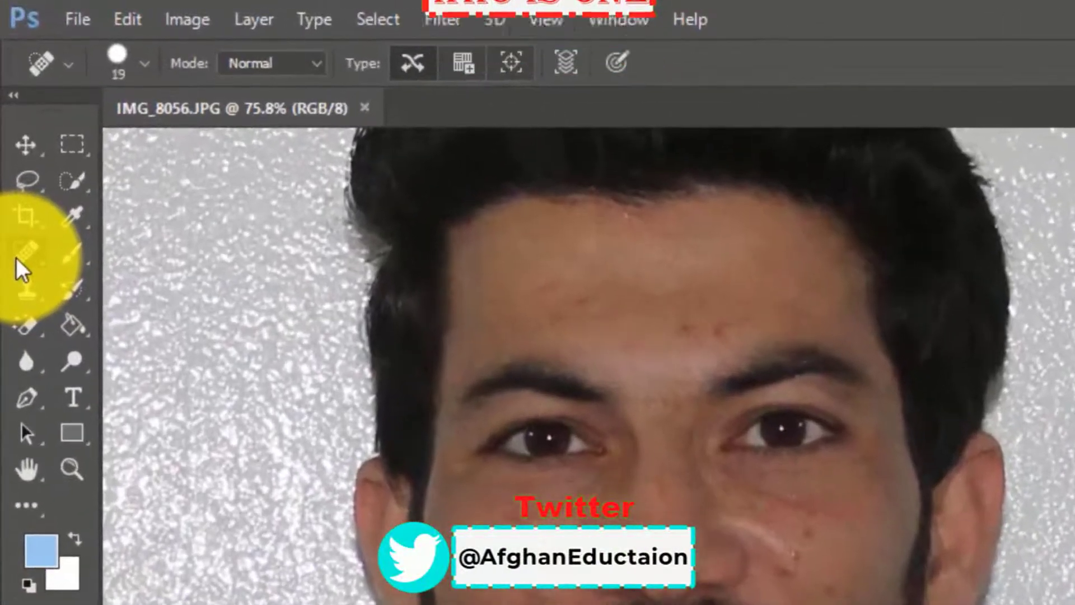
{"action": "left_click", "coordinate": [16, 156]}
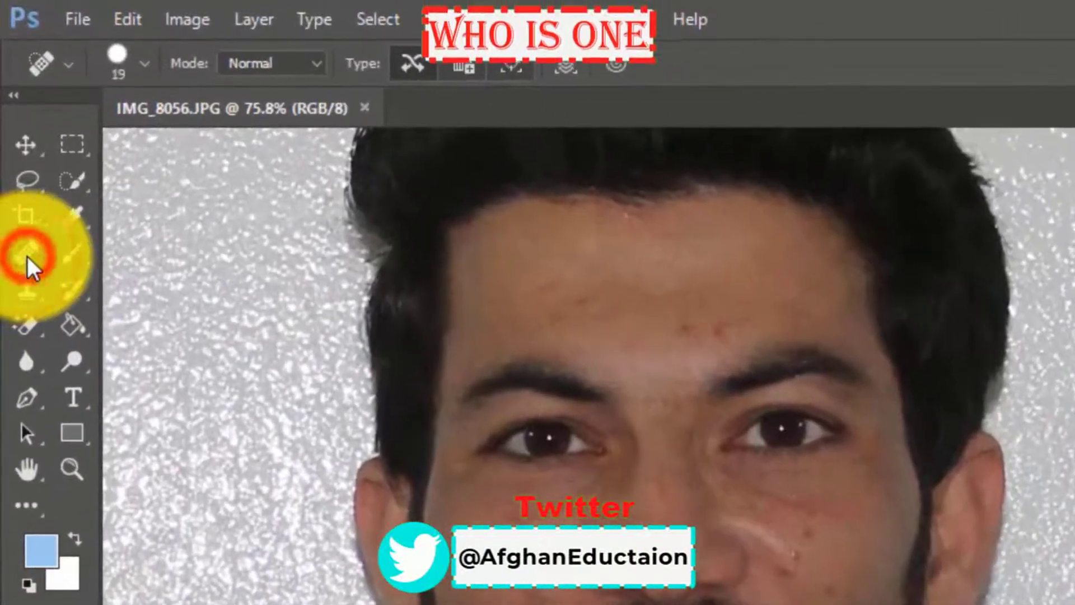
{"action": "right_click", "coordinate": [26, 256]}
{"action": "left_click", "coordinate": [27, 255]}
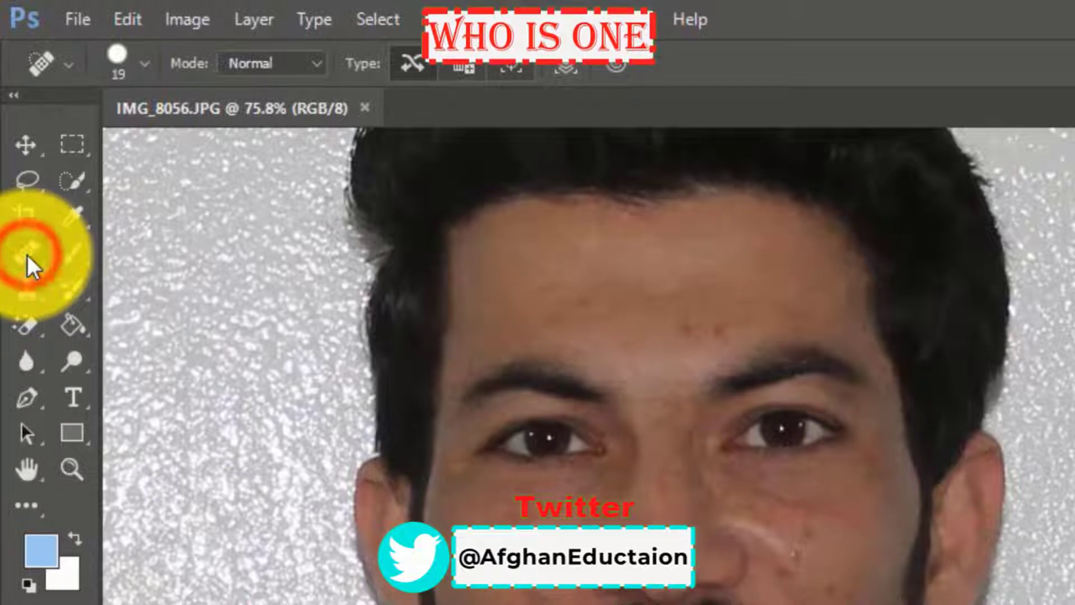
{"action": "left_click", "coordinate": [72, 362]}
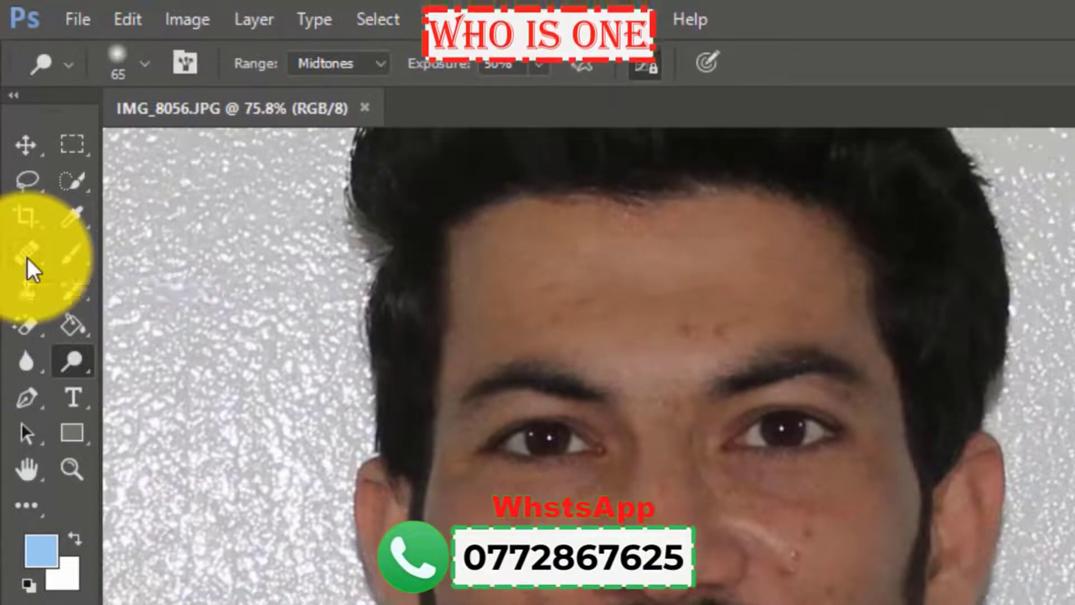
Using the Patch tool, replace the blemish on the left cheek of the image, above the moustache's end, with nearby clear skin
{"action": "key", "text": "j"}
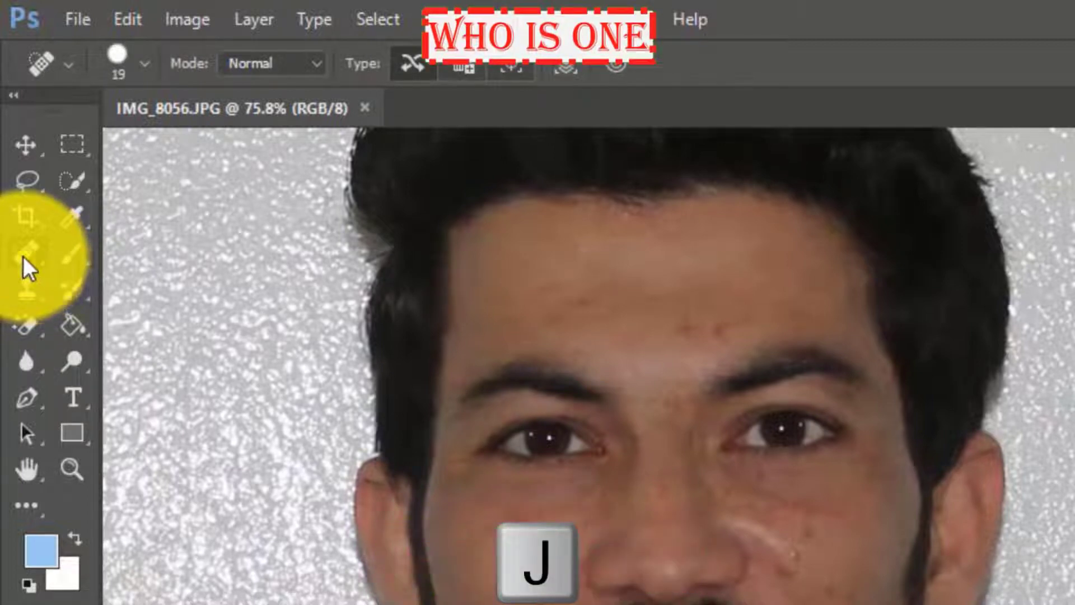
{"action": "right_click", "coordinate": [23, 256]}
{"action": "left_click", "coordinate": [103, 302]}
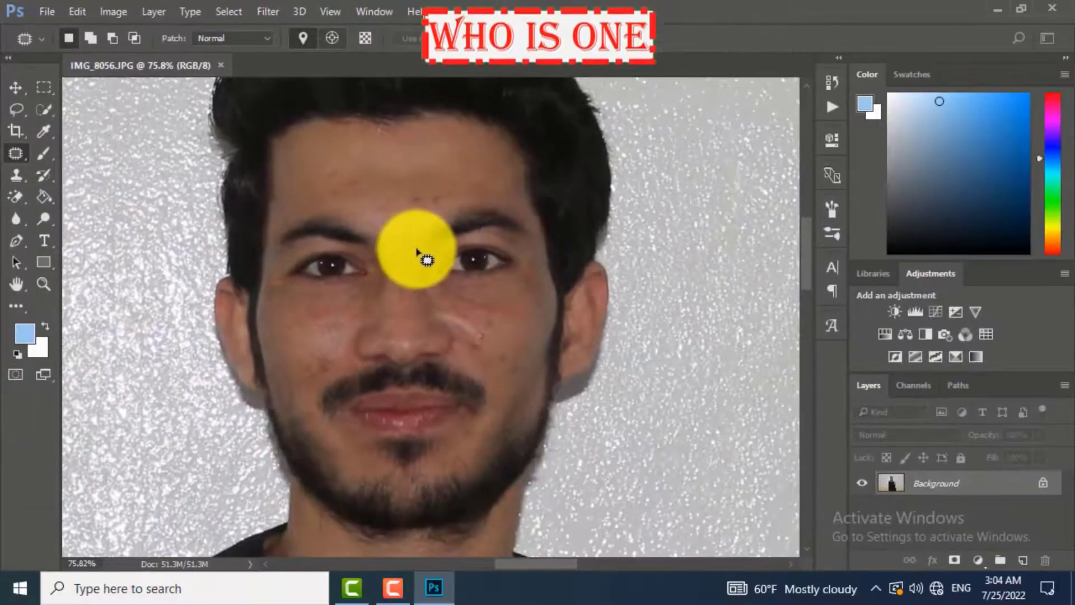
{"action": "scroll", "coordinate": [418, 250], "scroll_direction": "up", "scroll_amount": 3}
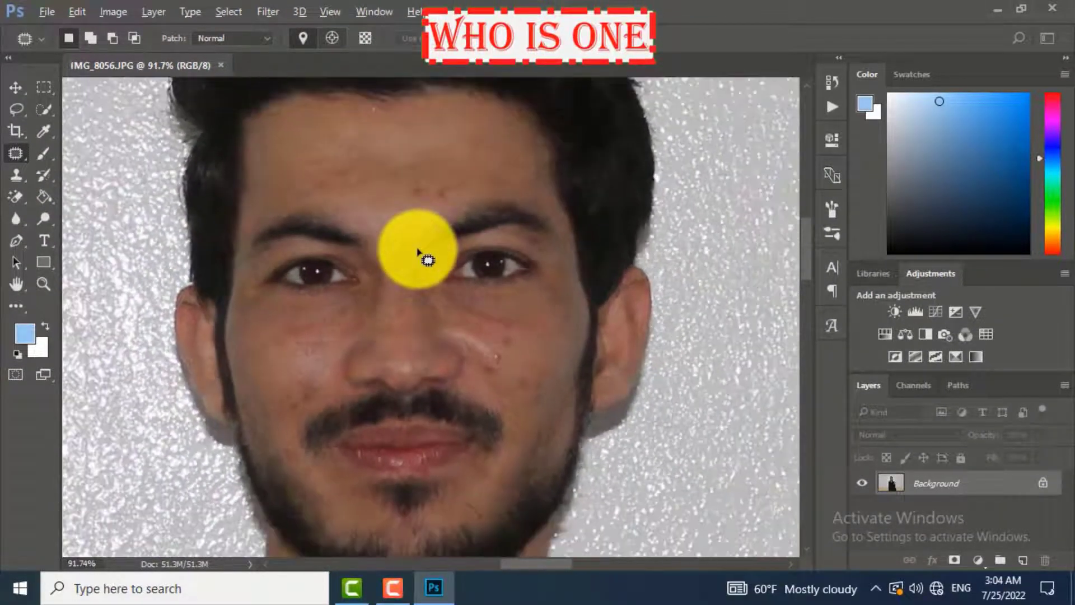
{"action": "scroll", "coordinate": [428, 260], "scroll_direction": "up", "scroll_amount": 4}
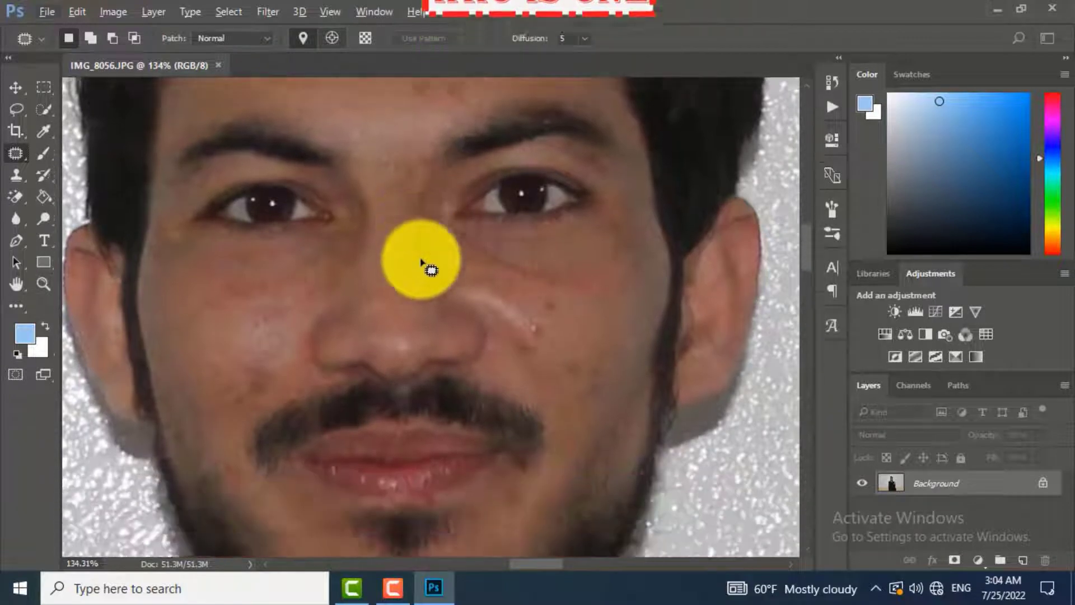
{"action": "scroll", "coordinate": [420, 285], "scroll_direction": "up", "scroll_amount": 2}
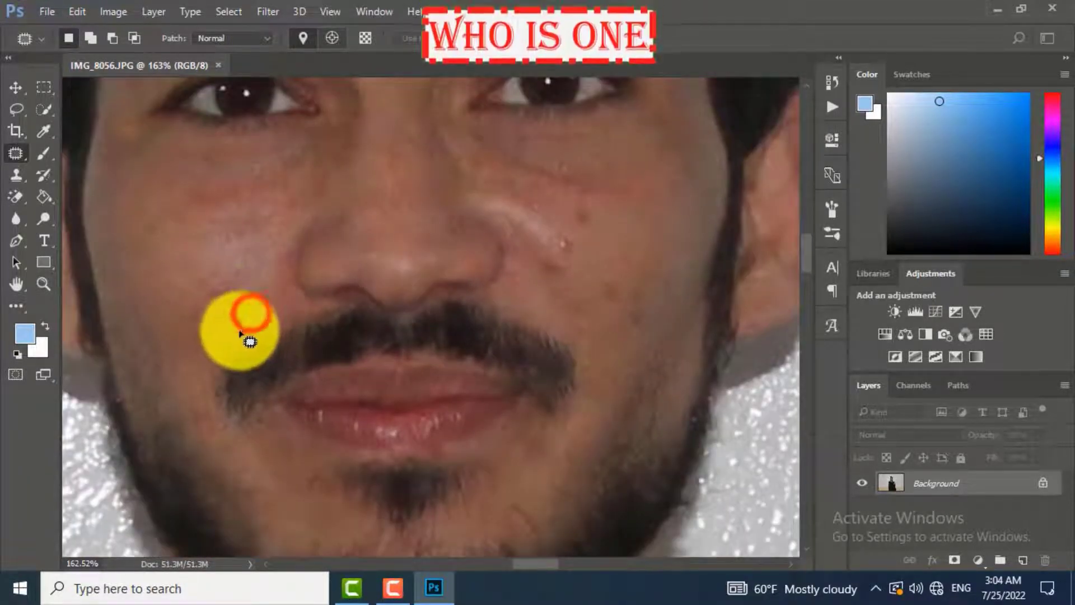
{"action": "mouse_move", "coordinate": [249, 341]}
{"action": "left_mouse_down"}
{"action": "mouse_move", "coordinate": [214, 326]}
{"action": "mouse_move", "coordinate": [222, 305]}
{"action": "left_mouse_up"}
{"action": "left_click_drag", "start_coordinate": [216, 269], "coordinate": [271, 288]}
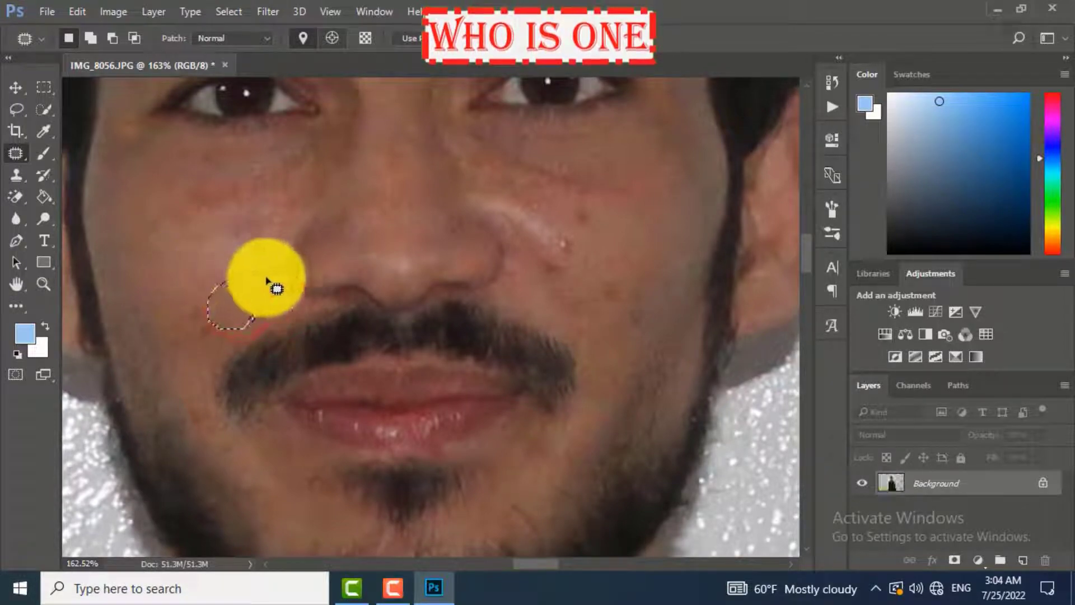
Patch the spots on the cheek to the right of the nose and the remaining dark spot beside the moustache's left end with clear skin
{"action": "mouse_move", "coordinate": [588, 259]}
{"action": "left_mouse_down"}
{"action": "mouse_move", "coordinate": [557, 257]}
{"action": "mouse_move", "coordinate": [555, 233]}
{"action": "mouse_move", "coordinate": [568, 228]}
{"action": "mouse_move", "coordinate": [586, 257]}
{"action": "left_mouse_up"}
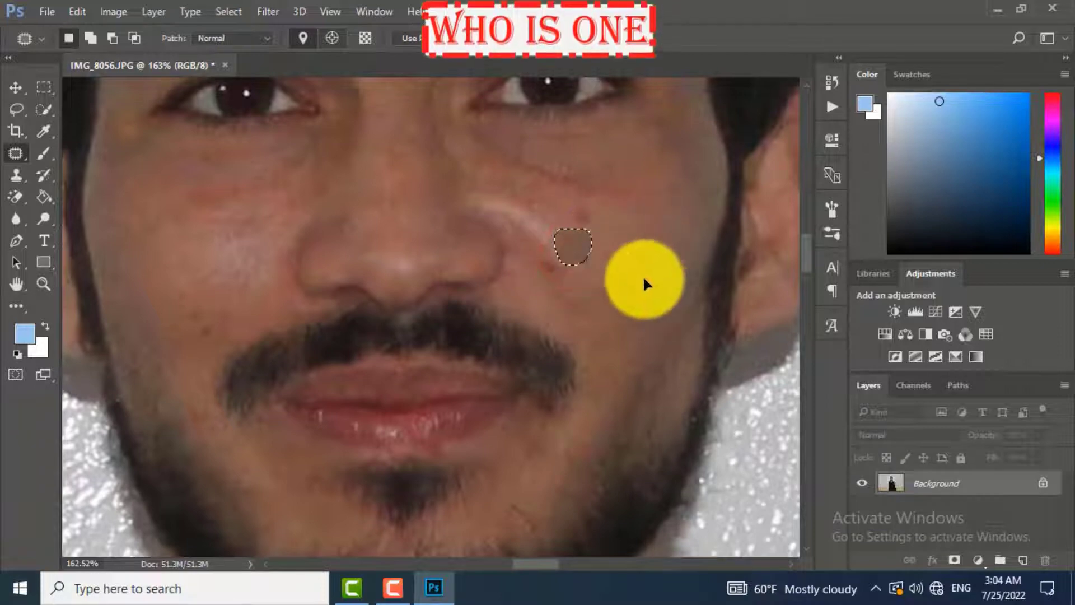
{"action": "left_click", "coordinate": [632, 308]}
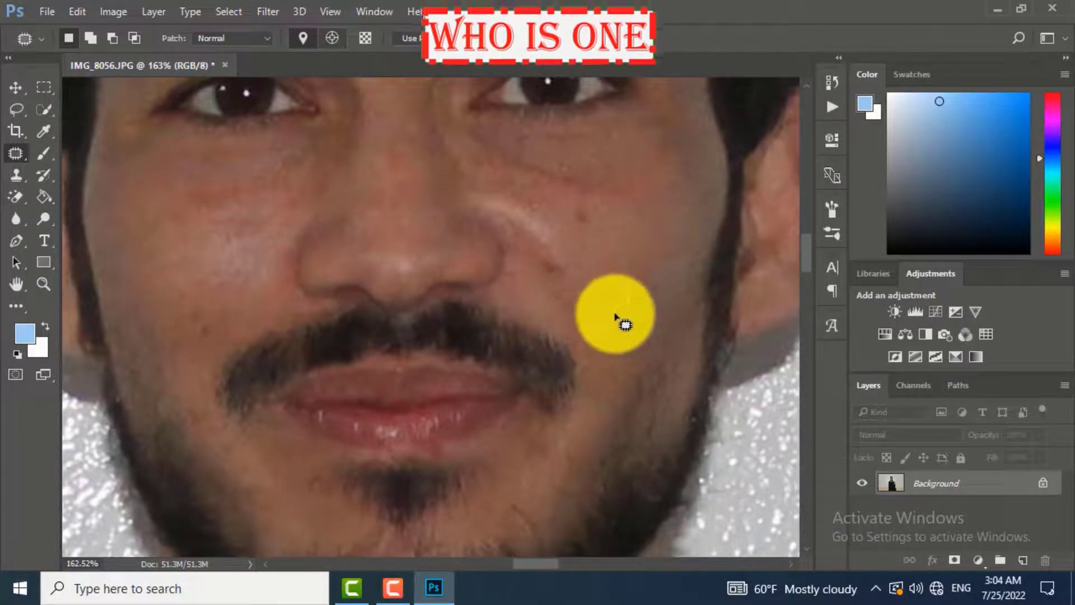
{"action": "mouse_move", "coordinate": [615, 315]}
{"action": "left_mouse_down"}
{"action": "mouse_move", "coordinate": [587, 277]}
{"action": "mouse_move", "coordinate": [628, 292]}
{"action": "left_mouse_up"}
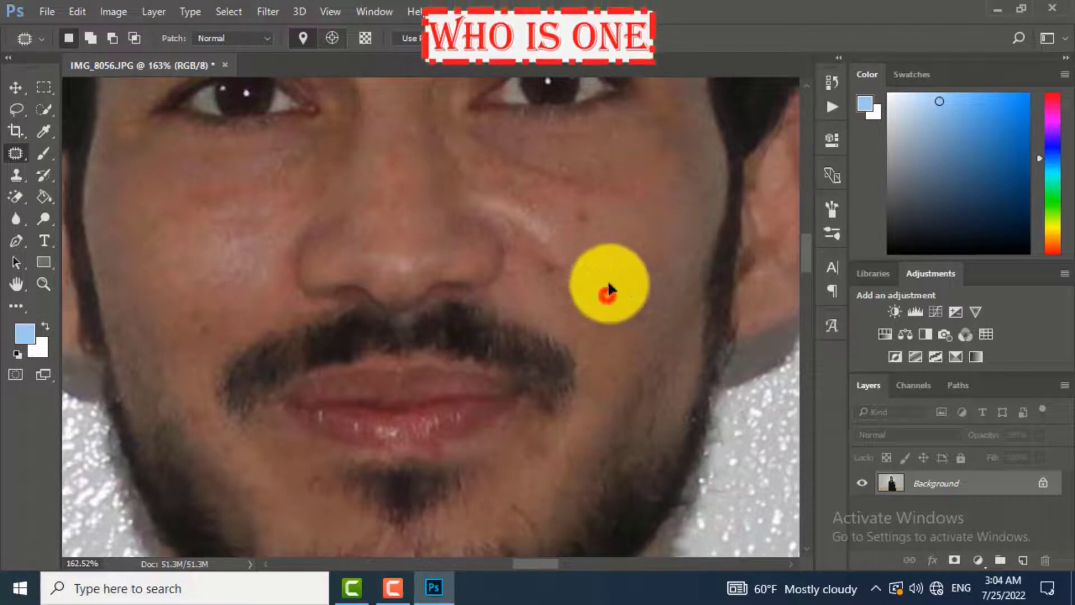
{"action": "mouse_move", "coordinate": [607, 240]}
{"action": "left_mouse_down"}
{"action": "mouse_move", "coordinate": [558, 243]}
{"action": "mouse_move", "coordinate": [594, 199]}
{"action": "mouse_move", "coordinate": [610, 221]}
{"action": "mouse_move", "coordinate": [575, 234]}
{"action": "mouse_move", "coordinate": [664, 236]}
{"action": "left_mouse_up"}
{"action": "mouse_move", "coordinate": [572, 271]}
{"action": "left_mouse_down"}
{"action": "mouse_move", "coordinate": [551, 281]}
{"action": "mouse_move", "coordinate": [532, 269]}
{"action": "mouse_move", "coordinate": [571, 275]}
{"action": "left_mouse_up"}
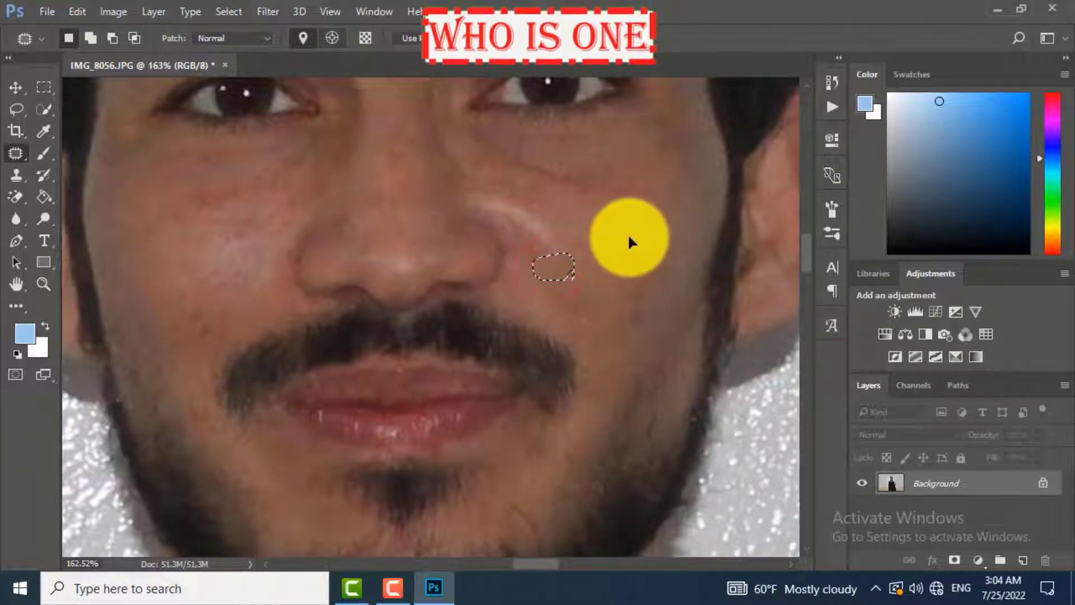
{"action": "scroll", "coordinate": [560, 255], "scroll_direction": "down", "scroll_amount": 2}
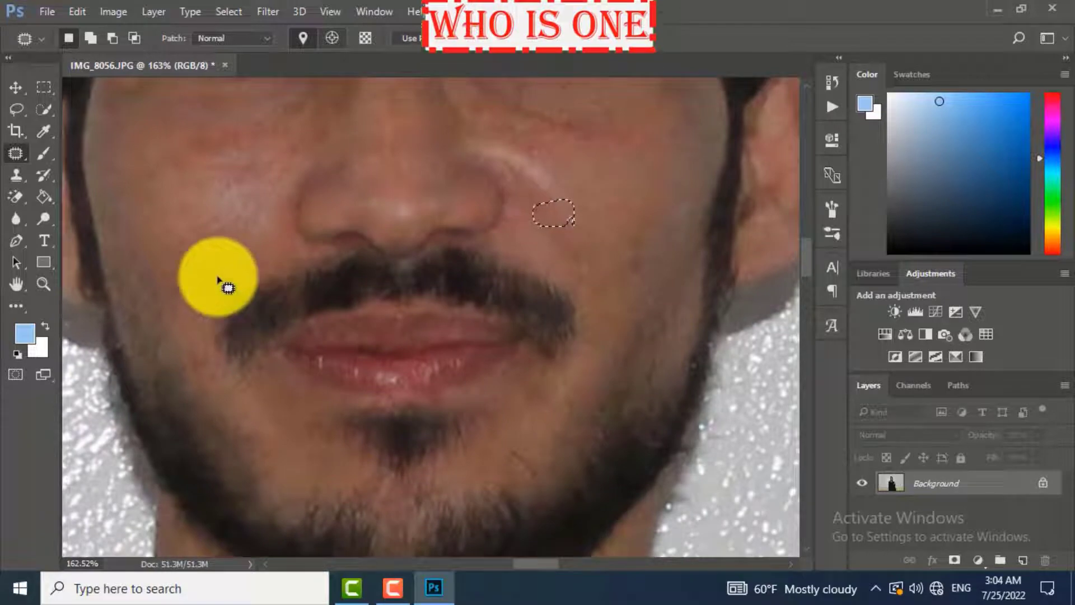
{"action": "mouse_move", "coordinate": [205, 289]}
{"action": "left_mouse_down"}
{"action": "mouse_move", "coordinate": [182, 259]}
{"action": "mouse_move", "coordinate": [200, 246]}
{"action": "mouse_move", "coordinate": [220, 260]}
{"action": "mouse_move", "coordinate": [212, 276]}
{"action": "mouse_move", "coordinate": [191, 207]}
{"action": "left_mouse_up"}
Patch the dark spots on the forehead above the inner end of the right eyebrow with clear skin
{"action": "scroll", "coordinate": [198, 336], "scroll_direction": "down", "scroll_amount": 1}
{"action": "scroll", "coordinate": [205, 351], "scroll_direction": "down", "scroll_amount": 1}
{"action": "scroll", "coordinate": [219, 348], "scroll_direction": "down", "scroll_amount": 5}
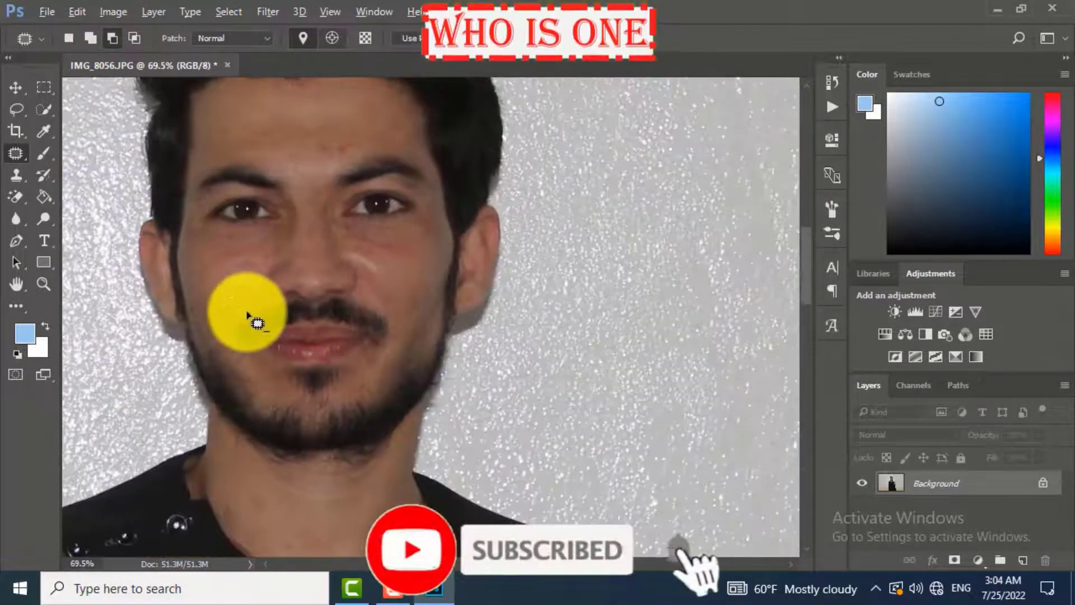
{"action": "scroll", "coordinate": [257, 317], "scroll_direction": "down", "scroll_amount": 1}
{"action": "scroll", "coordinate": [354, 246], "scroll_direction": "up", "scroll_amount": 5}
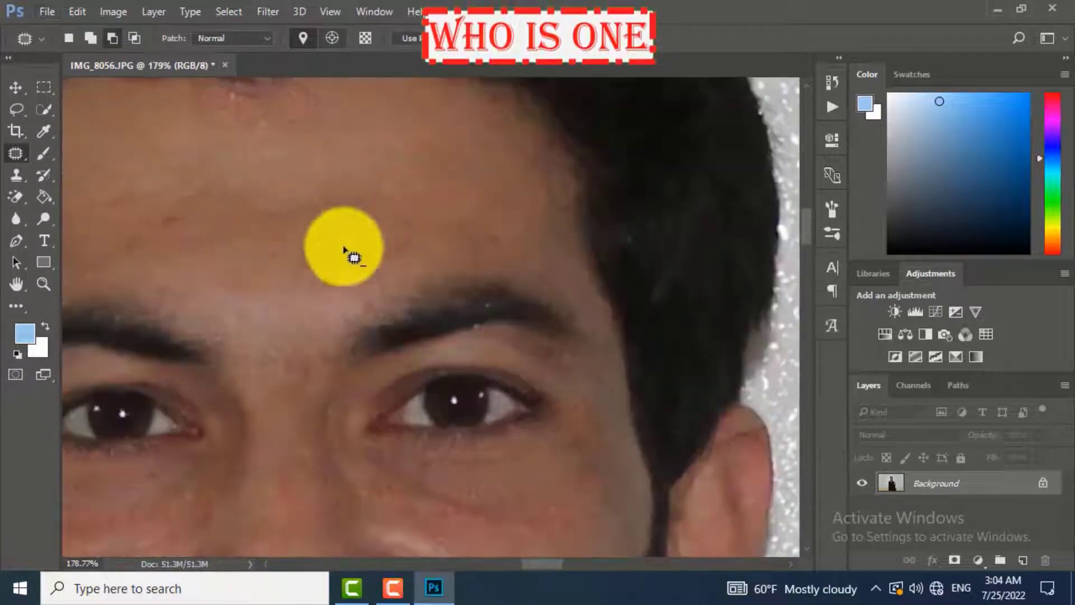
{"action": "mouse_move", "coordinate": [345, 246]}
{"action": "left_mouse_down"}
{"action": "mouse_move", "coordinate": [339, 266]}
{"action": "mouse_move", "coordinate": [290, 279]}
{"action": "mouse_move", "coordinate": [327, 242]}
{"action": "left_mouse_up"}
{"action": "left_click_drag", "start_coordinate": [318, 266], "coordinate": [279, 331]}
{"action": "left_click", "coordinate": [366, 246]}
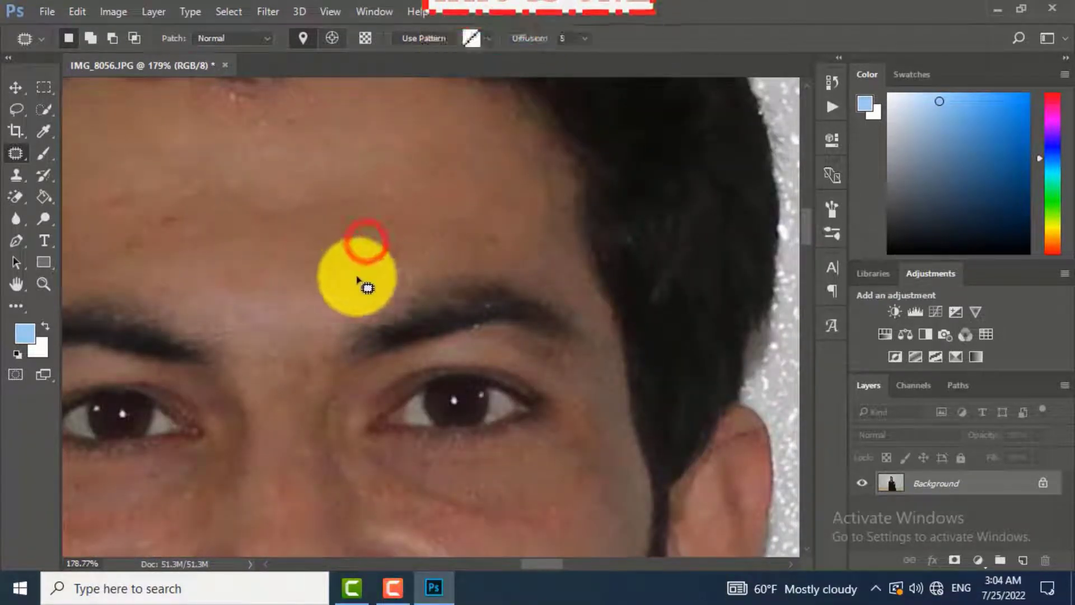
{"action": "mouse_move", "coordinate": [358, 279]}
{"action": "left_mouse_down"}
{"action": "mouse_move", "coordinate": [411, 256]}
{"action": "mouse_move", "coordinate": [372, 234]}
{"action": "left_mouse_up"}
{"action": "scroll", "coordinate": [349, 231], "scroll_direction": "down", "scroll_amount": 5}
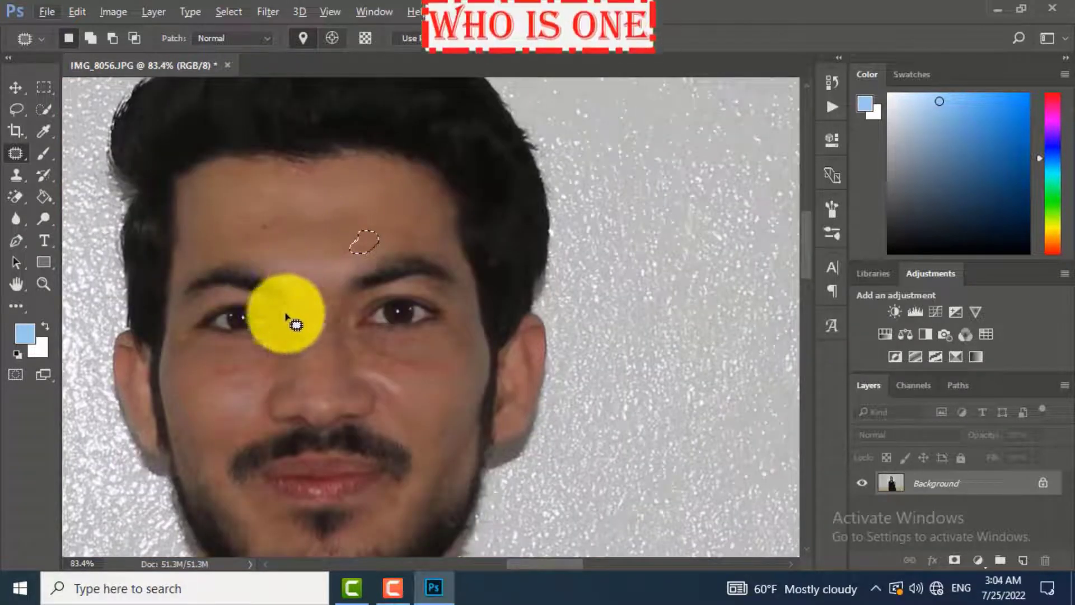
{"action": "scroll", "coordinate": [286, 317], "scroll_direction": "down", "scroll_amount": 8}
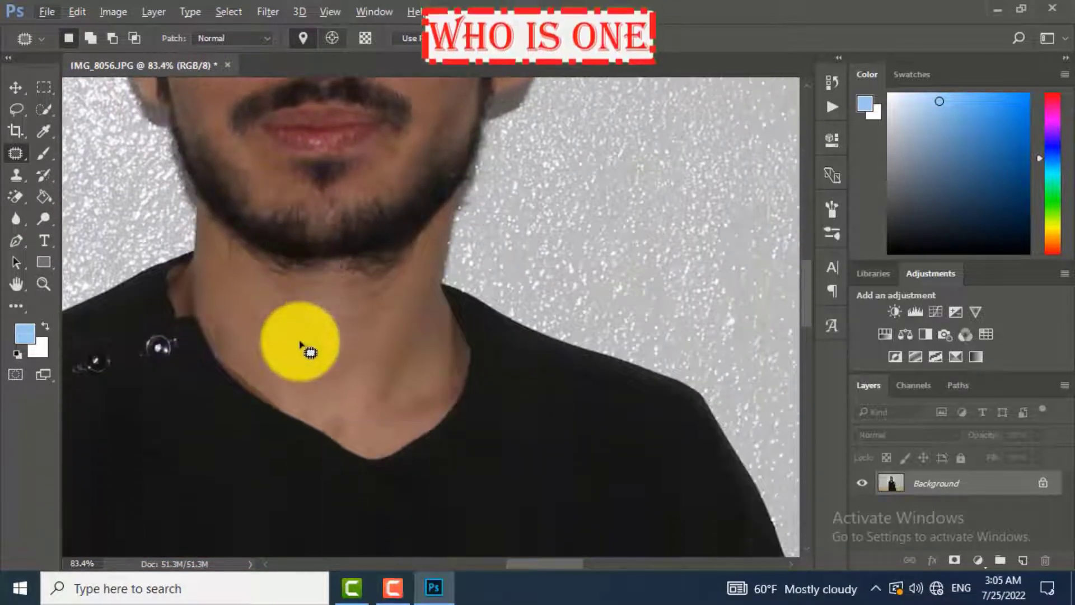
Patch the spot on the right side of the neck, beside the shirt collar, with nearby clear skin
{"action": "scroll", "coordinate": [358, 350], "scroll_direction": "up", "scroll_amount": 6}
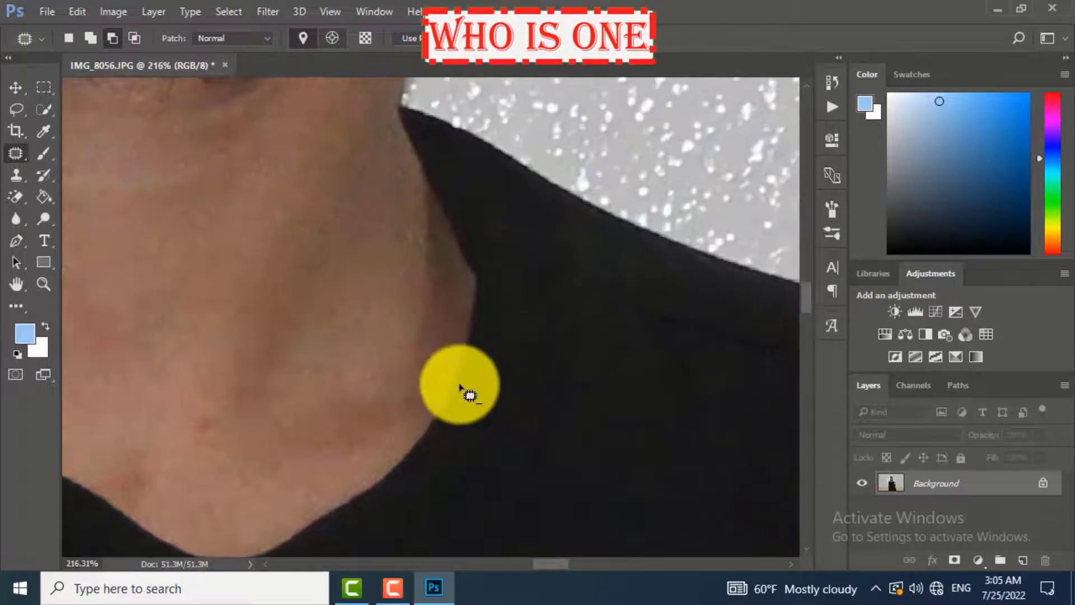
{"action": "left_click_drag", "start_coordinate": [429, 384], "coordinate": [339, 355]}
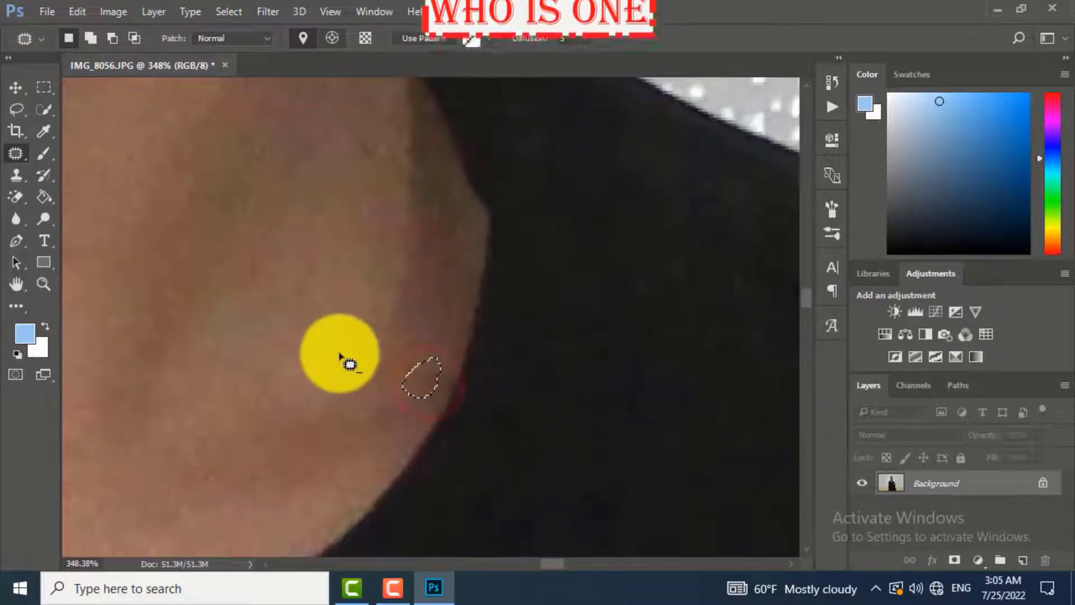
{"action": "scroll", "coordinate": [339, 355], "scroll_direction": "down", "scroll_amount": 16}
{"action": "scroll", "coordinate": [307, 305], "scroll_direction": "down", "scroll_amount": 2}
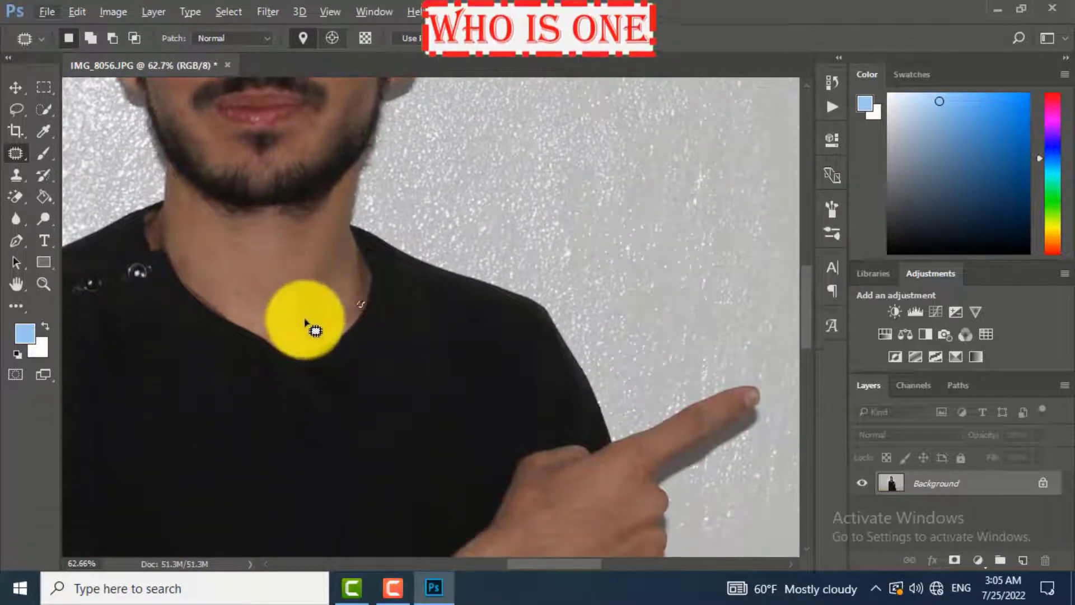
Examine the retouched face, neck and shirt, close up and as a whole, for remaining blemishes
{"action": "scroll", "coordinate": [311, 322], "scroll_direction": "down", "scroll_amount": 3}
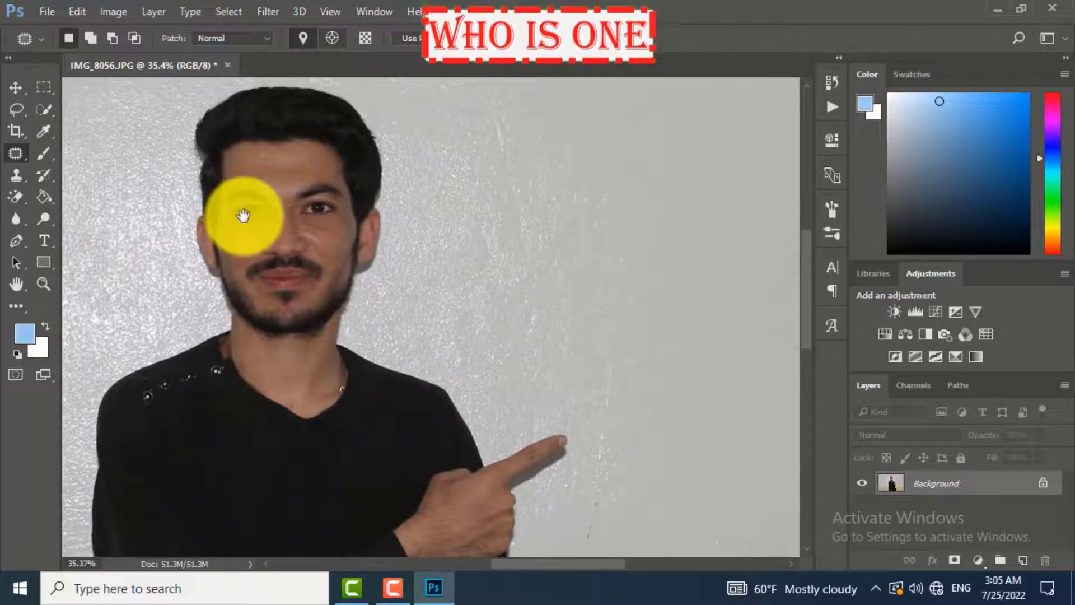
{"action": "scroll", "coordinate": [528, 328], "scroll_direction": "up", "scroll_amount": 5}
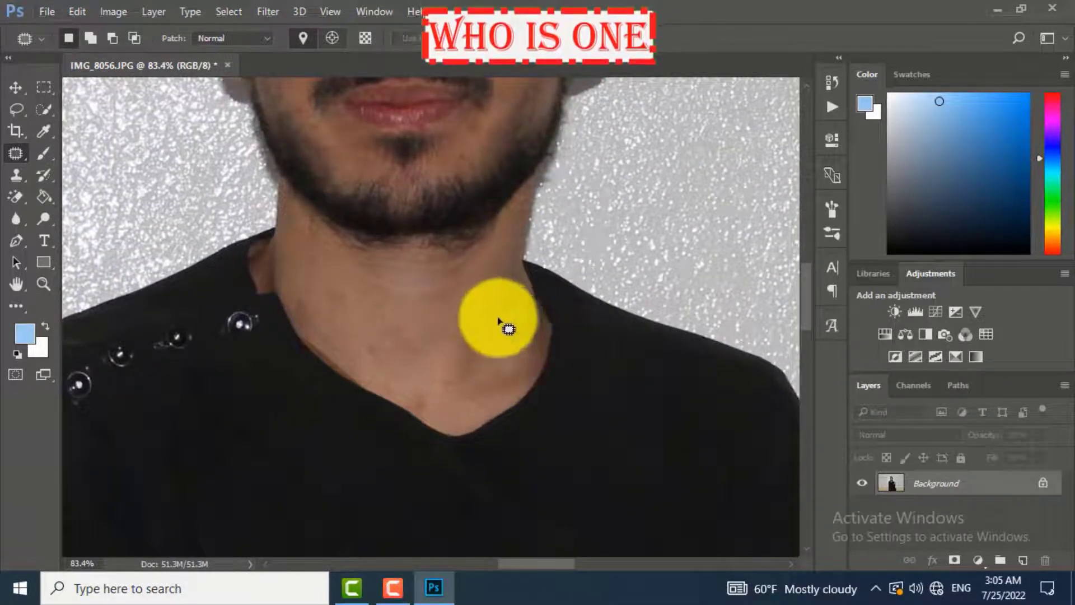
{"action": "scroll", "coordinate": [498, 374], "scroll_direction": "up", "scroll_amount": 3}
{"action": "scroll", "coordinate": [507, 341], "scroll_direction": "down", "scroll_amount": 3}
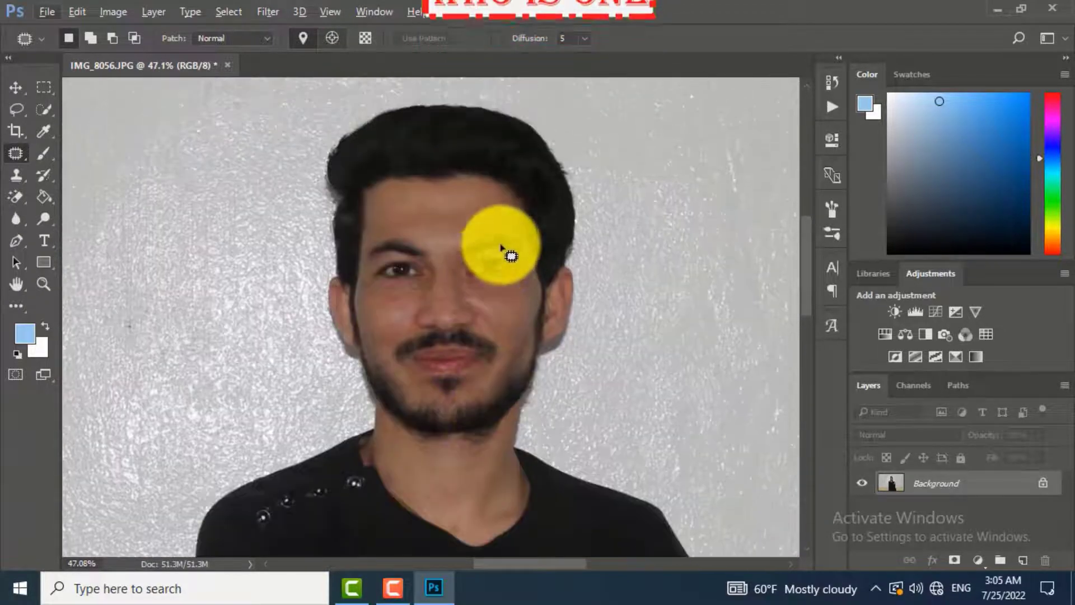
{"action": "scroll", "coordinate": [502, 249], "scroll_direction": "up", "scroll_amount": 2}
{"action": "scroll", "coordinate": [491, 314], "scroll_direction": "down", "scroll_amount": 2}
{"action": "scroll", "coordinate": [490, 314], "scroll_direction": "up", "scroll_amount": 1}
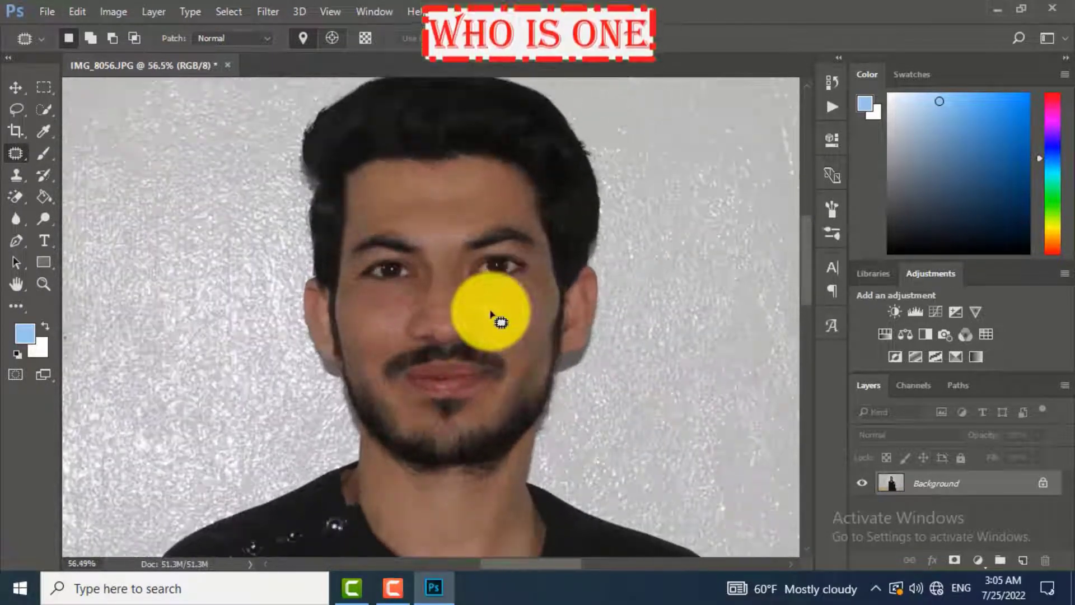
{"action": "scroll", "coordinate": [491, 314], "scroll_direction": "down", "scroll_amount": 2}
{"action": "scroll", "coordinate": [490, 314], "scroll_direction": "down", "scroll_amount": 10}
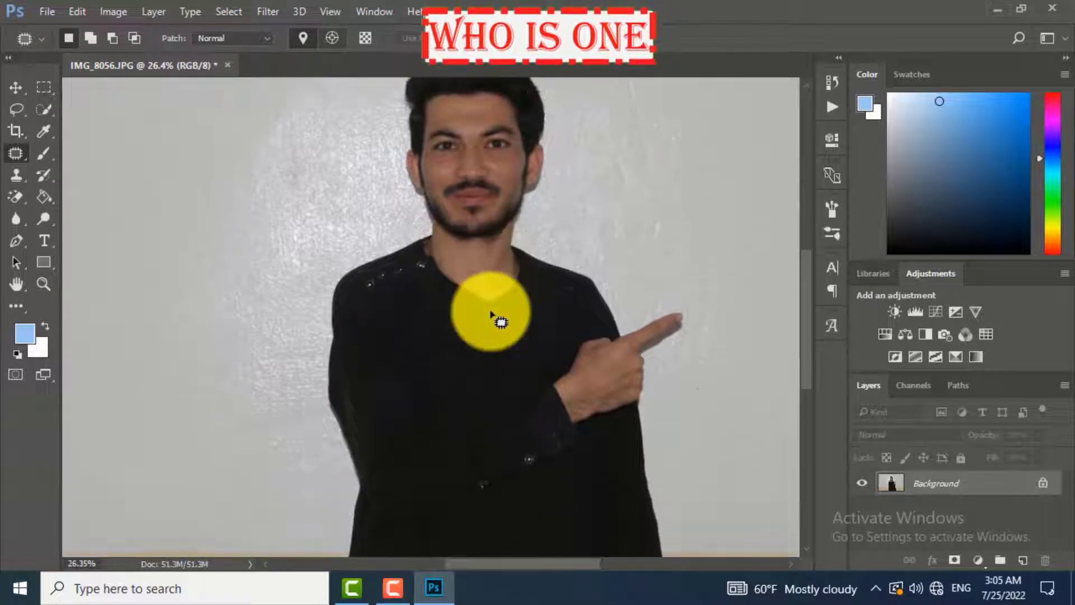
{"action": "scroll", "coordinate": [491, 314], "scroll_direction": "up", "scroll_amount": 8}
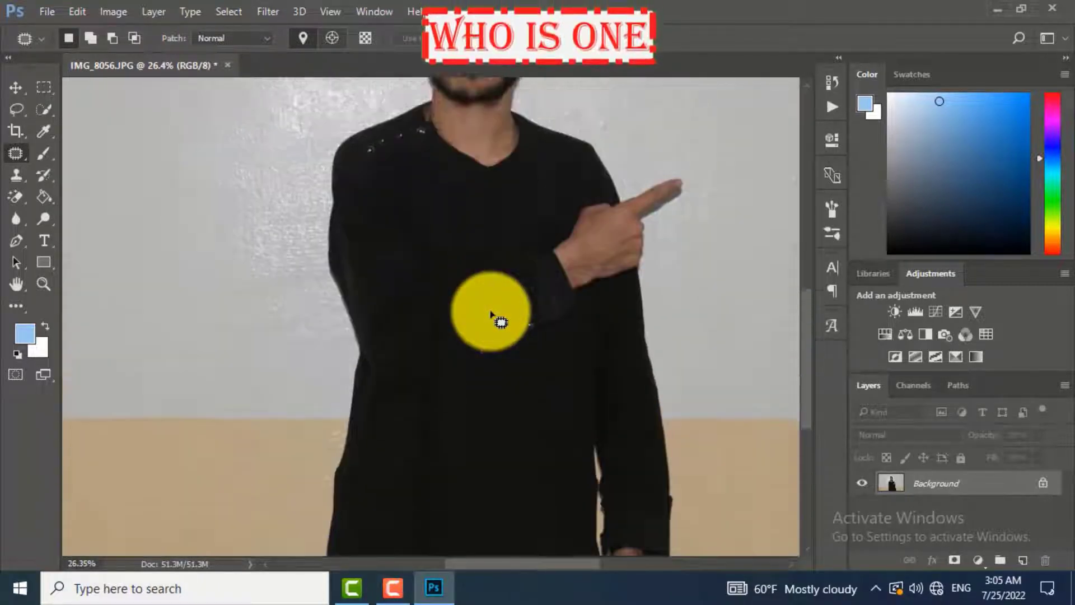
{"action": "scroll", "coordinate": [491, 314], "scroll_direction": "up", "scroll_amount": 3}
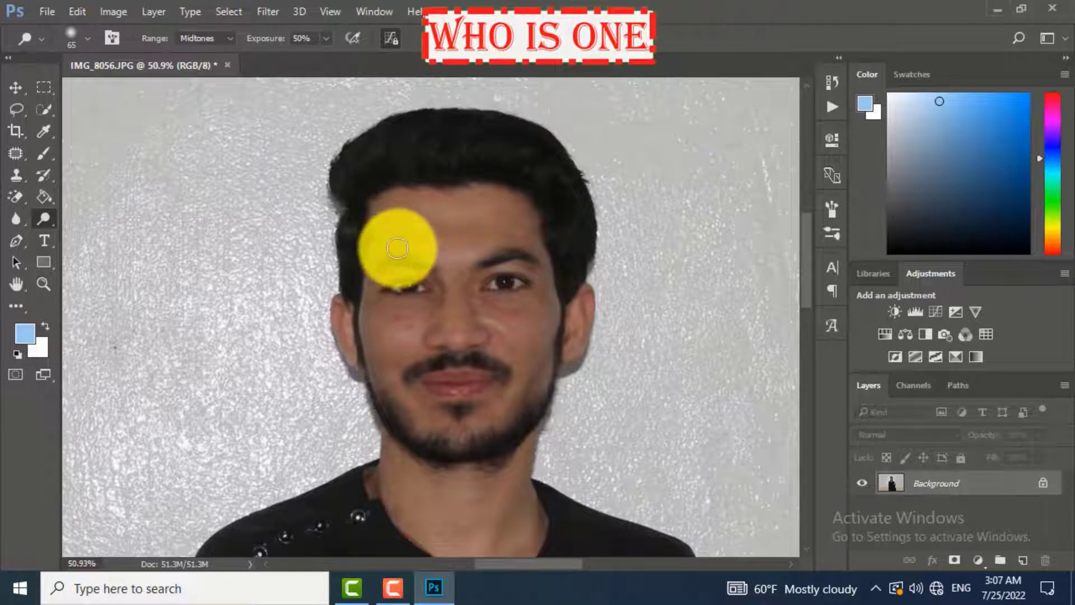
Activate the Dodge tool and choose the soft 65 px brush preset for it
{"action": "mouse_move", "coordinate": [397, 248]}
{"action": "left_mouse_down"}
{"action": "mouse_move", "coordinate": [422, 241]}
{"action": "mouse_move", "coordinate": [533, 264]}
{"action": "mouse_move", "coordinate": [511, 334]}
{"action": "mouse_move", "coordinate": [404, 337]}
{"action": "left_mouse_up"}
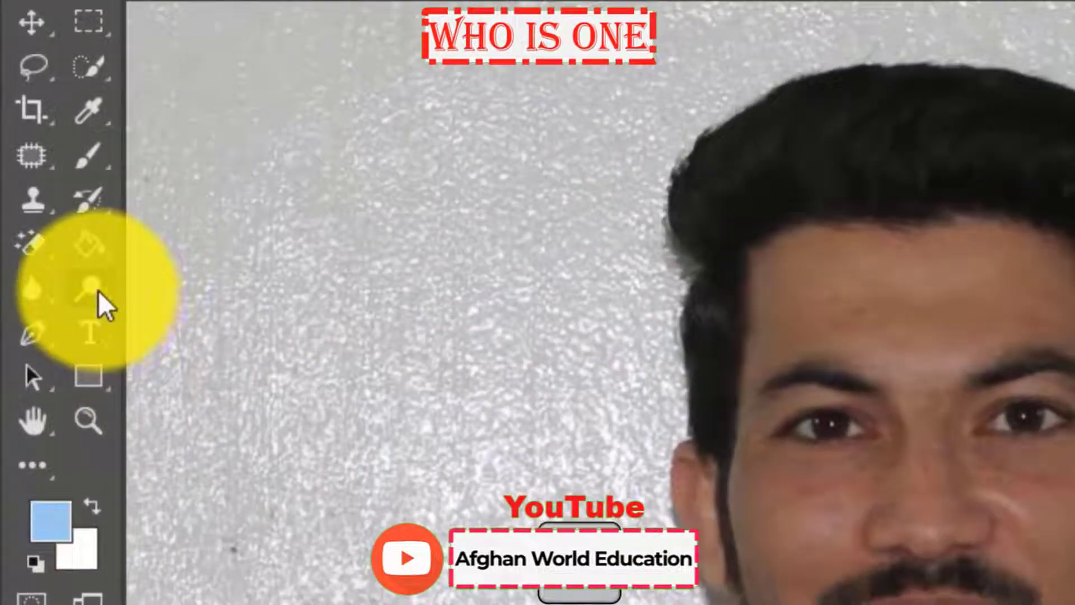
{"action": "left_click", "coordinate": [49, 220]}
{"action": "left_click", "coordinate": [206, 297]}
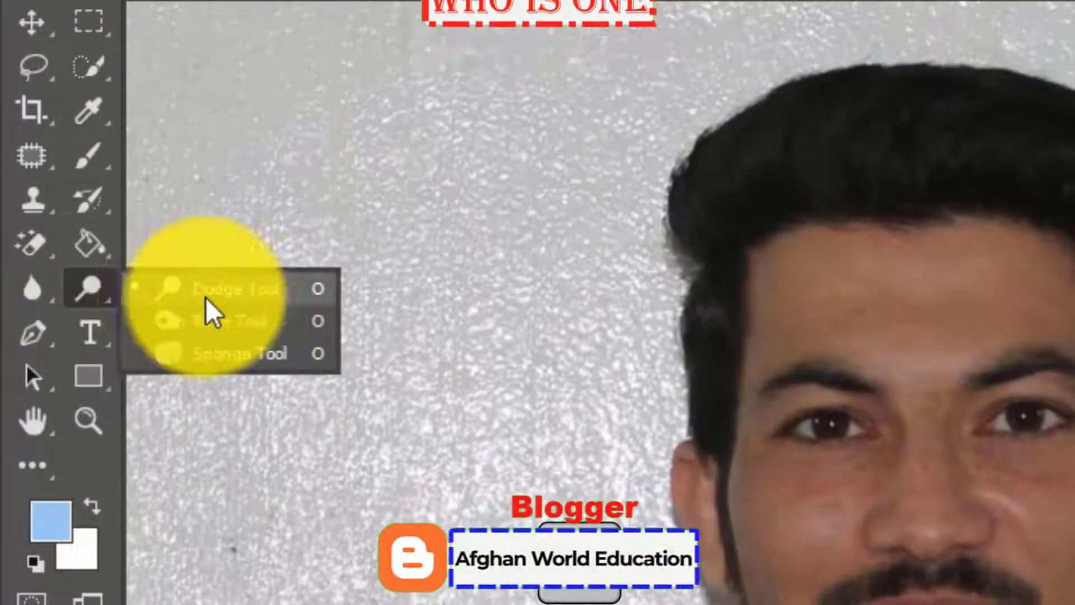
{"action": "left_click", "coordinate": [279, 299]}
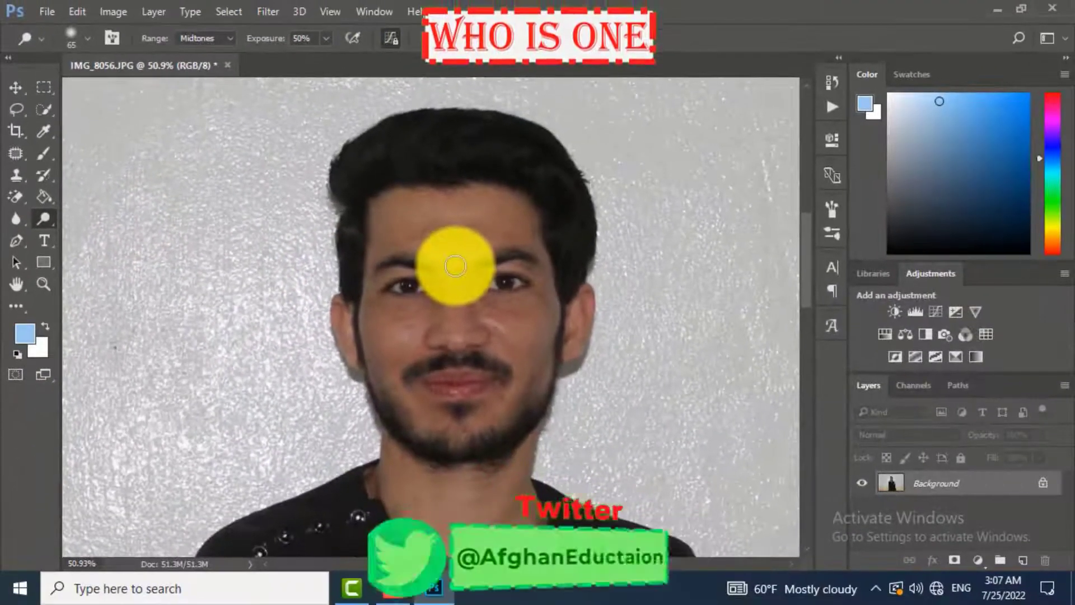
{"action": "scroll", "coordinate": [457, 266], "scroll_direction": "up", "scroll_amount": 3}
{"action": "scroll", "coordinate": [453, 266], "scroll_direction": "up", "scroll_amount": 2}
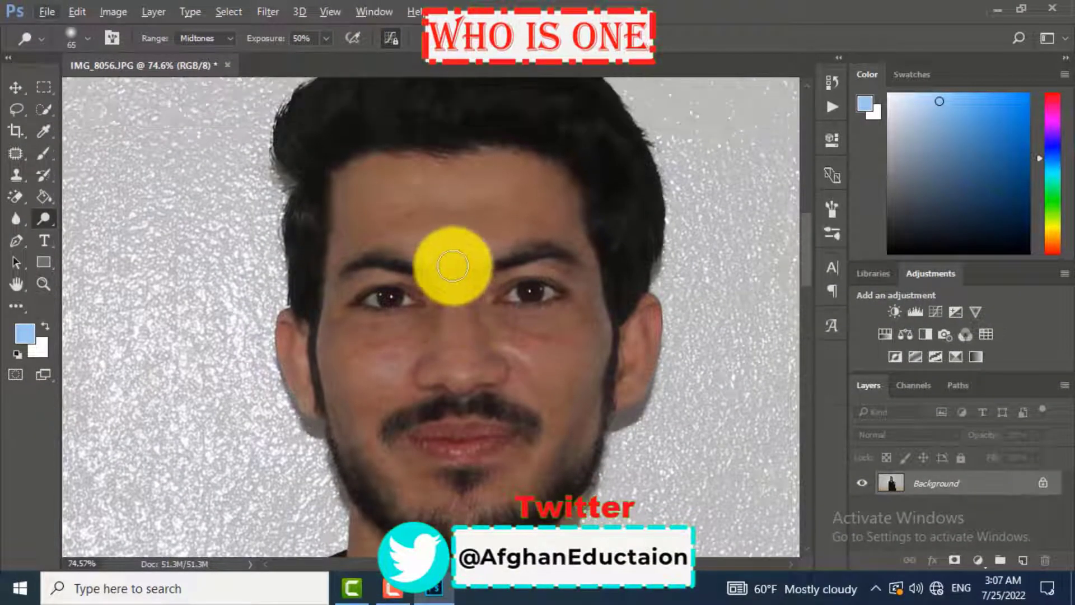
{"action": "left_click", "coordinate": [73, 34]}
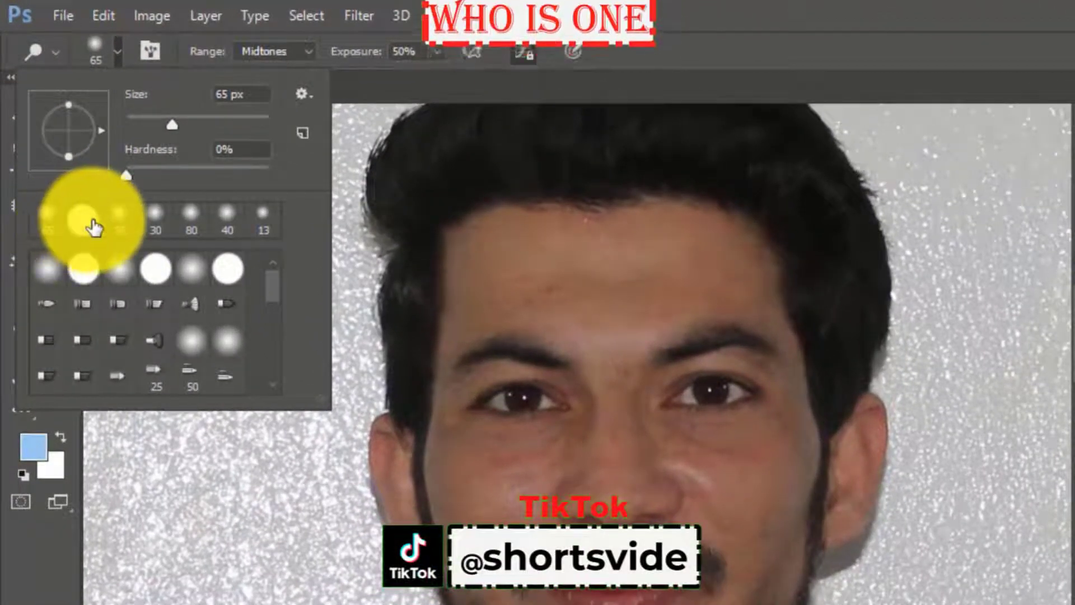
{"action": "left_click", "coordinate": [35, 215]}
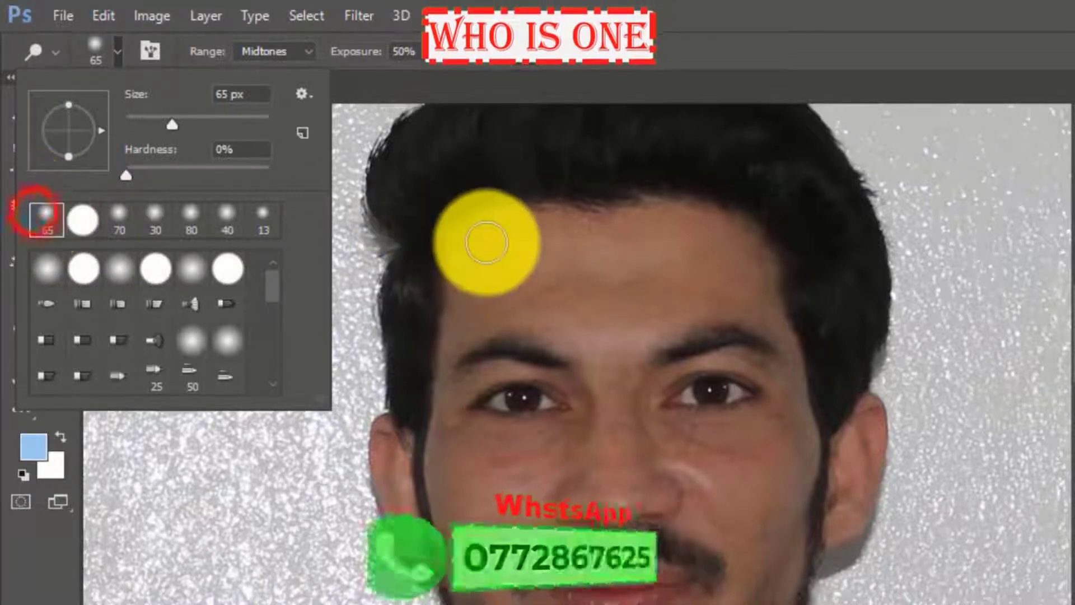
{"action": "left_click", "coordinate": [492, 247]}
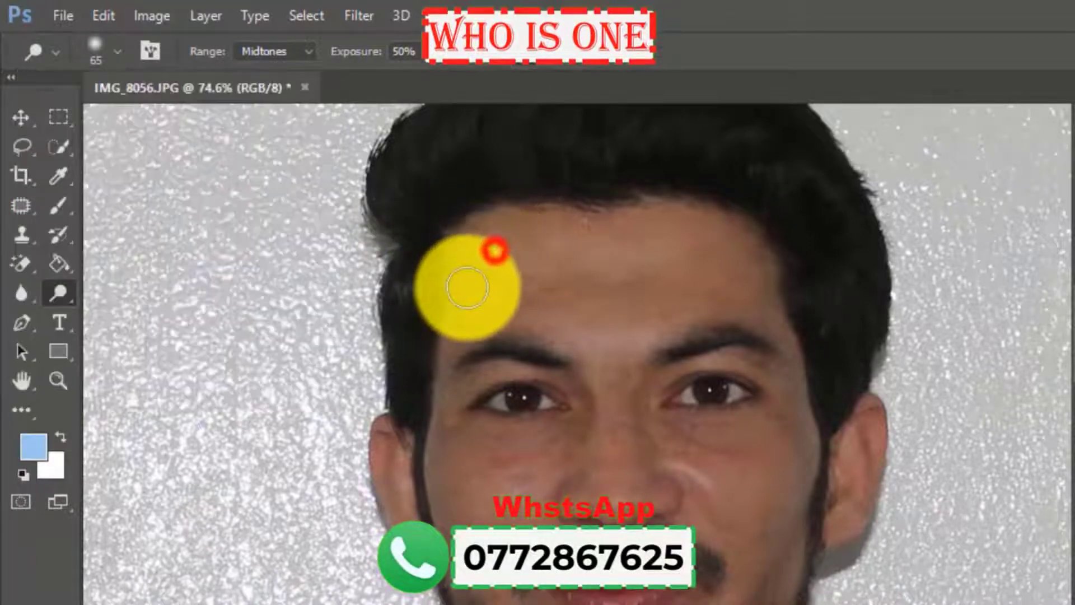
Try to lighten the forehead and face with the Dodge tool at 50% exposure, and undo the lightening
{"action": "mouse_move", "coordinate": [498, 228]}
{"action": "left_mouse_down"}
{"action": "mouse_move", "coordinate": [662, 233]}
{"action": "mouse_move", "coordinate": [596, 224]}
{"action": "mouse_move", "coordinate": [739, 240]}
{"action": "mouse_move", "coordinate": [700, 261]}
{"action": "mouse_move", "coordinate": [578, 245]}
{"action": "mouse_move", "coordinate": [720, 262]}
{"action": "mouse_move", "coordinate": [456, 342]}
{"action": "left_mouse_up"}
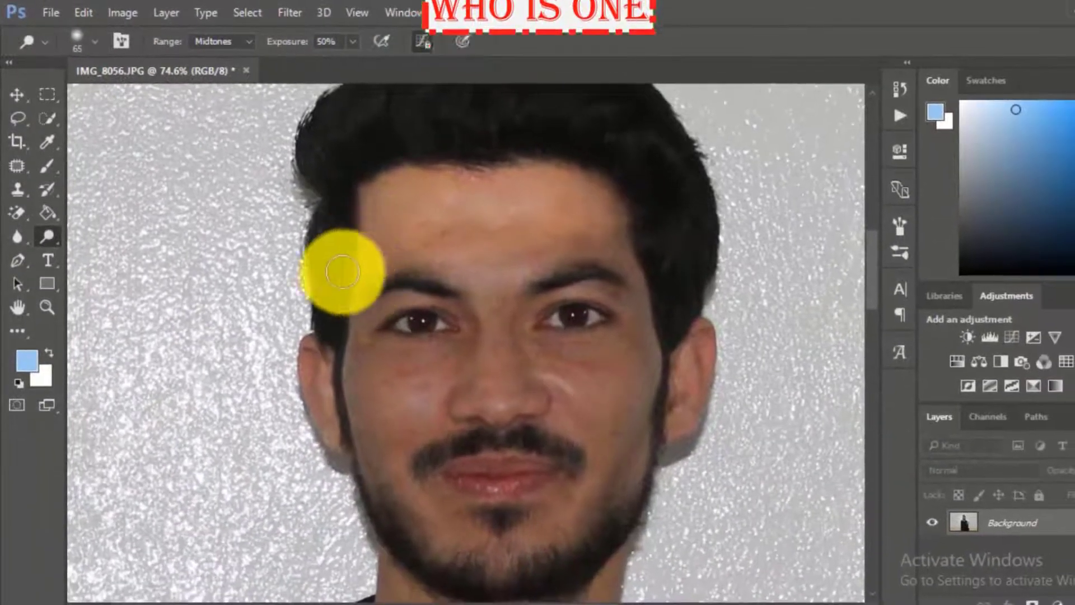
{"action": "left_click_drag", "start_coordinate": [342, 272], "coordinate": [357, 421]}
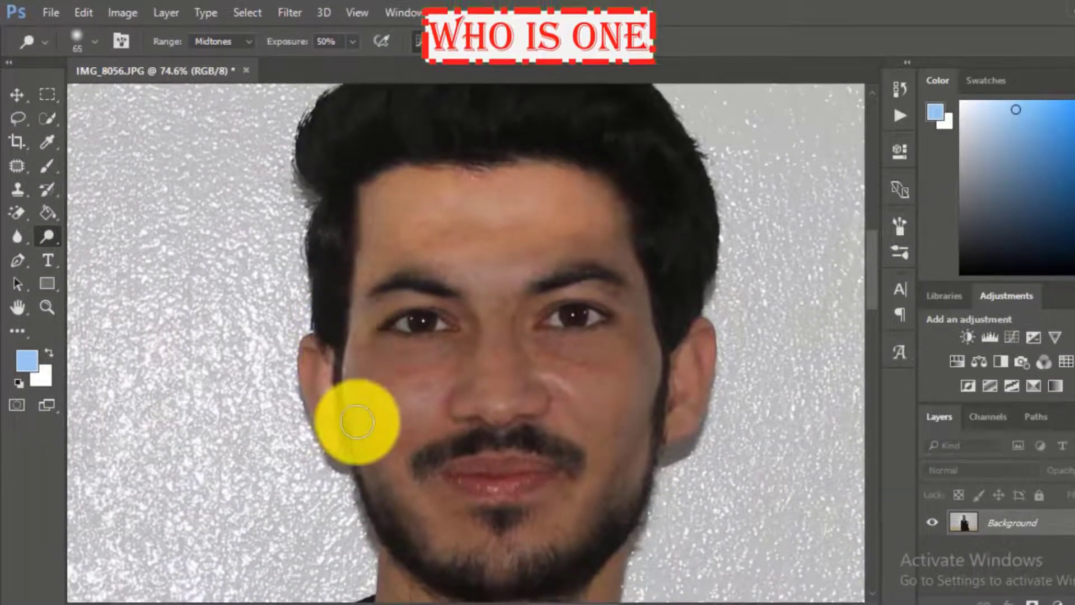
{"action": "key", "text": "ctrl+z"}
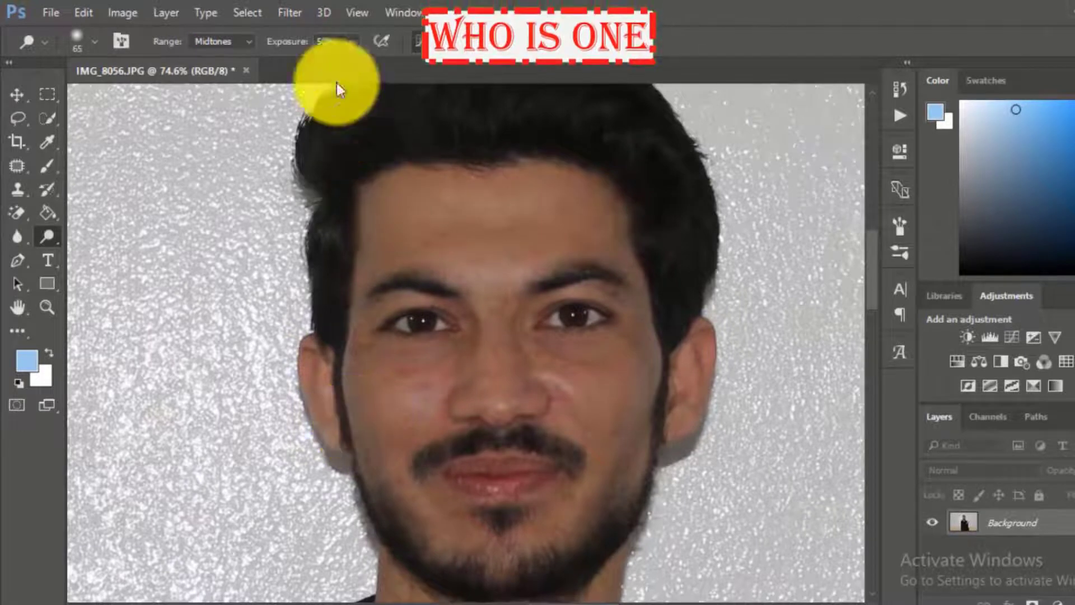
Lower the Dodge tool's exposure to 38% and enlarge its brush to 136 px
{"action": "left_click", "coordinate": [358, 39]}
{"action": "left_click_drag", "start_coordinate": [352, 64], "coordinate": [340, 68]}
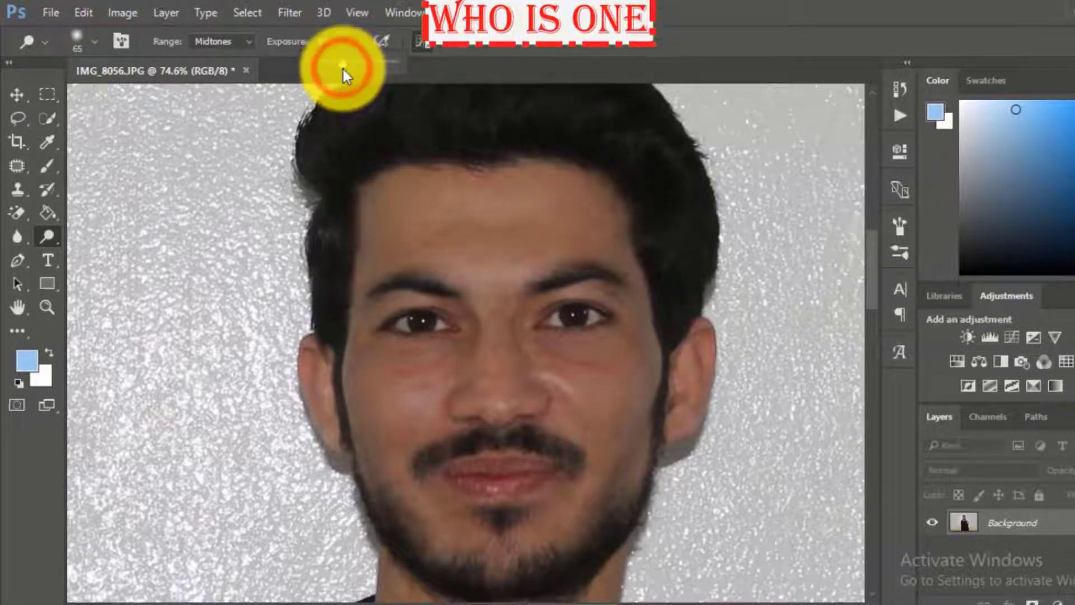
{"action": "mouse_move", "coordinate": [376, 185]}
{"action": "left_mouse_down"}
{"action": "mouse_move", "coordinate": [422, 249]}
{"action": "mouse_move", "coordinate": [375, 176]}
{"action": "mouse_move", "coordinate": [399, 148]}
{"action": "mouse_move", "coordinate": [435, 196]}
{"action": "mouse_move", "coordinate": [407, 178]}
{"action": "mouse_move", "coordinate": [431, 197]}
{"action": "mouse_move", "coordinate": [415, 202]}
{"action": "mouse_move", "coordinate": [460, 197]}
{"action": "mouse_move", "coordinate": [439, 211]}
{"action": "left_mouse_up"}
{"action": "right_click", "coordinate": [442, 214]}
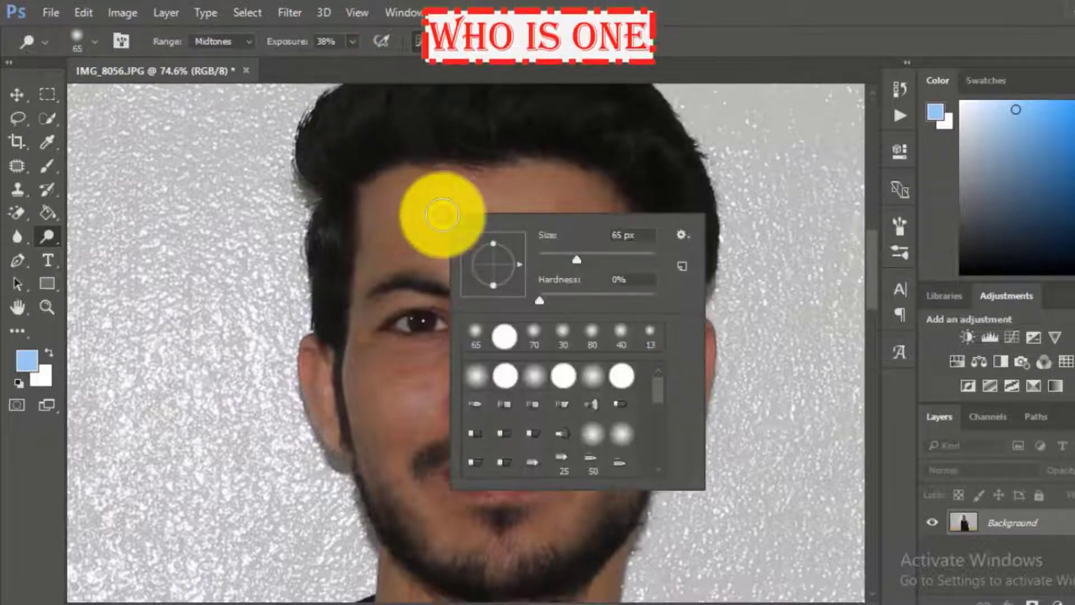
{"action": "left_click_drag", "start_coordinate": [576, 262], "coordinate": [607, 260]}
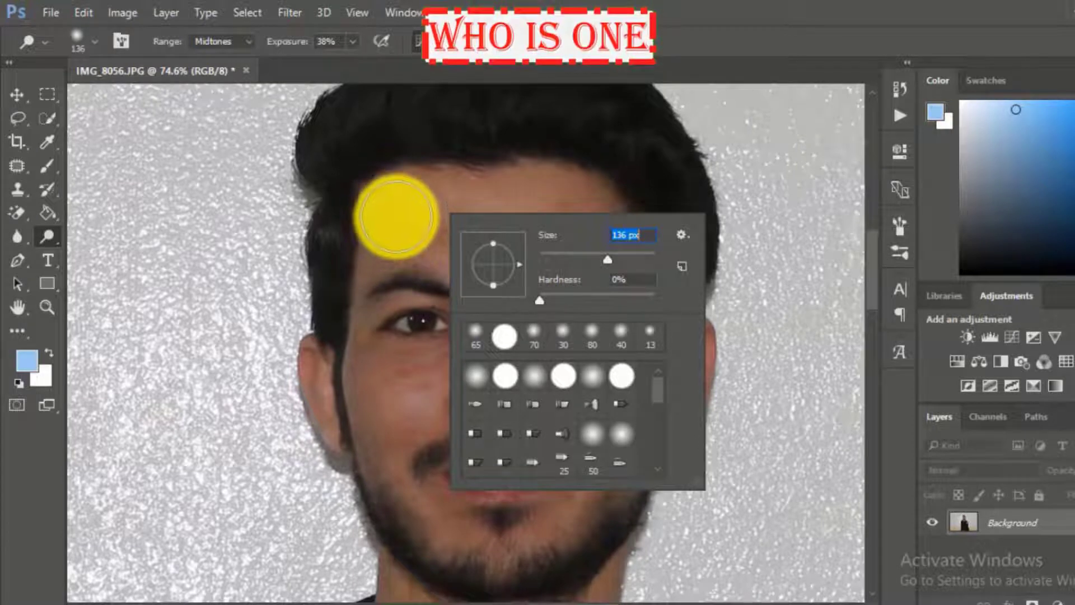
Lighten the skin of the forehead and cheeks with broad Dodge strokes
{"action": "left_click", "coordinate": [398, 210]}
{"action": "mouse_move", "coordinate": [406, 202]}
{"action": "left_mouse_down"}
{"action": "mouse_move", "coordinate": [556, 199]}
{"action": "mouse_move", "coordinate": [562, 226]}
{"action": "mouse_move", "coordinate": [512, 244]}
{"action": "left_mouse_up"}
{"action": "scroll", "coordinate": [577, 313], "scroll_direction": "down", "scroll_amount": 4}
{"action": "mouse_move", "coordinate": [612, 334]}
{"action": "left_mouse_down"}
{"action": "mouse_move", "coordinate": [626, 402]}
{"action": "mouse_move", "coordinate": [548, 455]}
{"action": "mouse_move", "coordinate": [450, 454]}
{"action": "mouse_move", "coordinate": [402, 333]}
{"action": "mouse_move", "coordinate": [465, 313]}
{"action": "mouse_move", "coordinate": [425, 304]}
{"action": "left_mouse_up"}
{"action": "scroll", "coordinate": [425, 304], "scroll_direction": "up", "scroll_amount": 3}
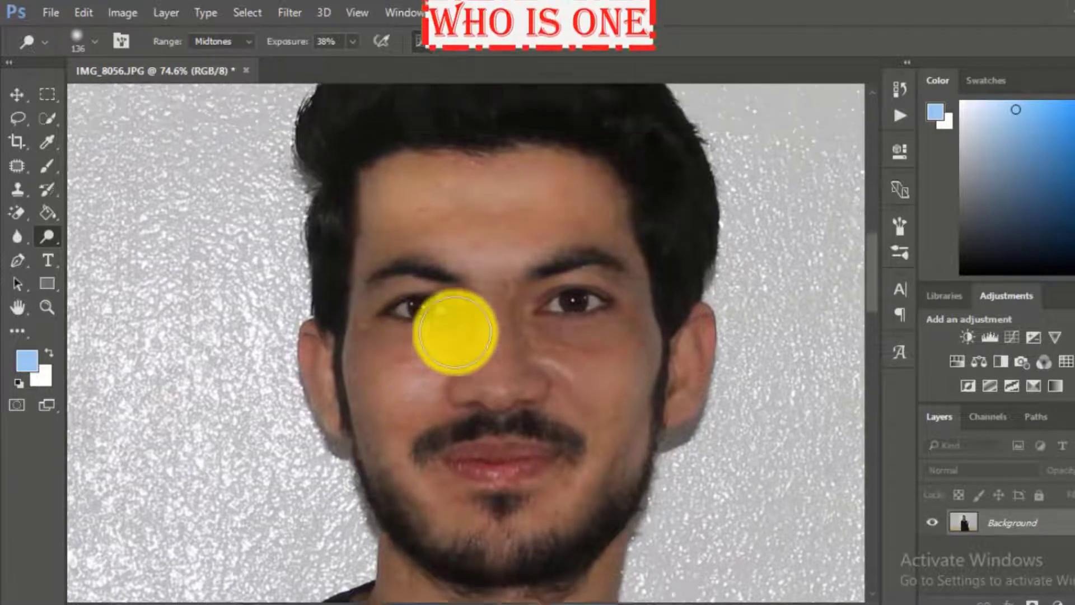
Toggle the last Dodge stroke to compare the face before and after, and examine the portrait as a whole
{"action": "scroll", "coordinate": [449, 321], "scroll_direction": "down", "scroll_amount": 3}
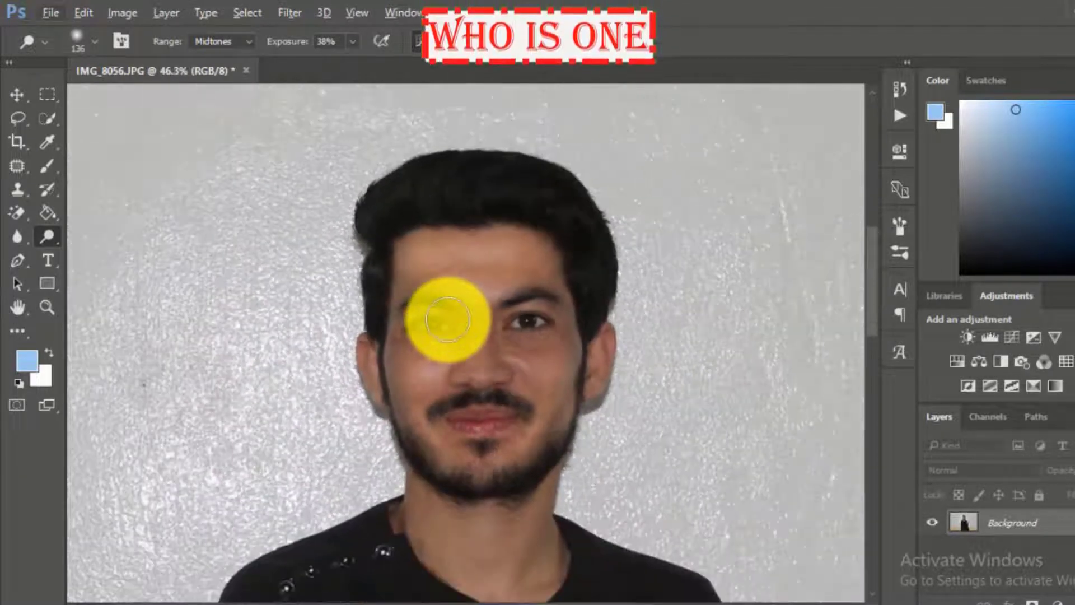
{"action": "key", "text": "ctrl+z"}
{"action": "key", "text": "ctrl+z"}
{"action": "key", "text": "ctrl+z"}
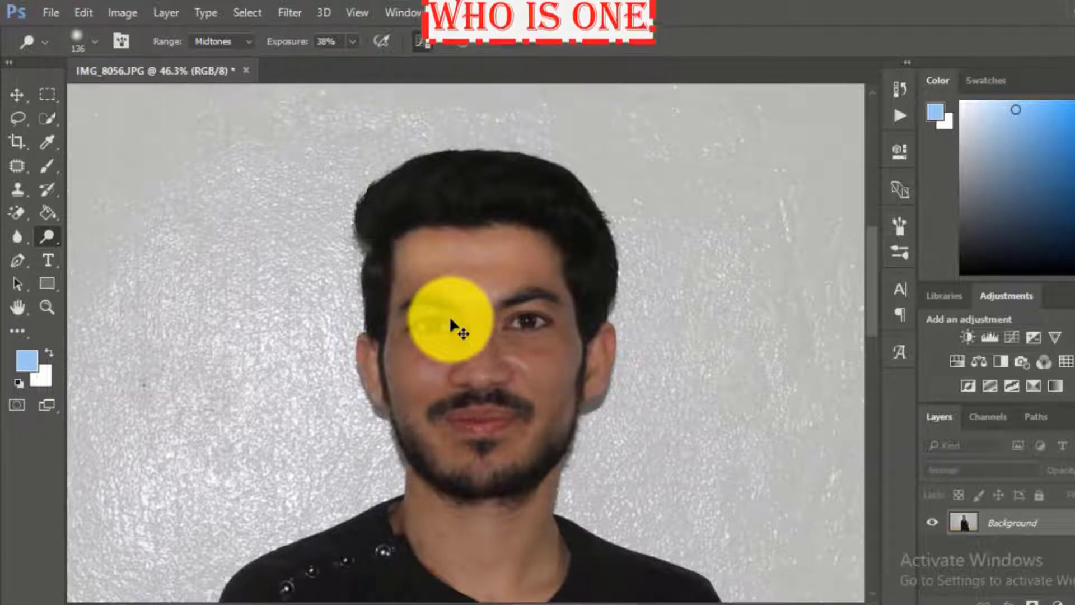
{"action": "scroll", "coordinate": [449, 315], "scroll_direction": "down", "scroll_amount": 1}
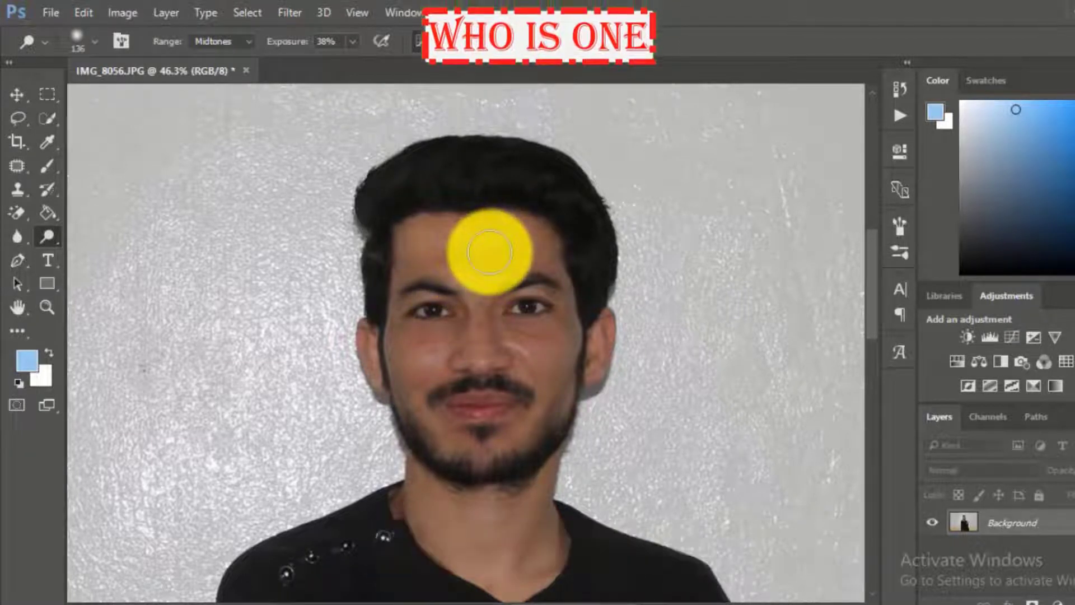
{"action": "scroll", "coordinate": [489, 252], "scroll_direction": "down", "scroll_amount": 5}
{"action": "scroll", "coordinate": [491, 277], "scroll_direction": "down", "scroll_amount": 2}
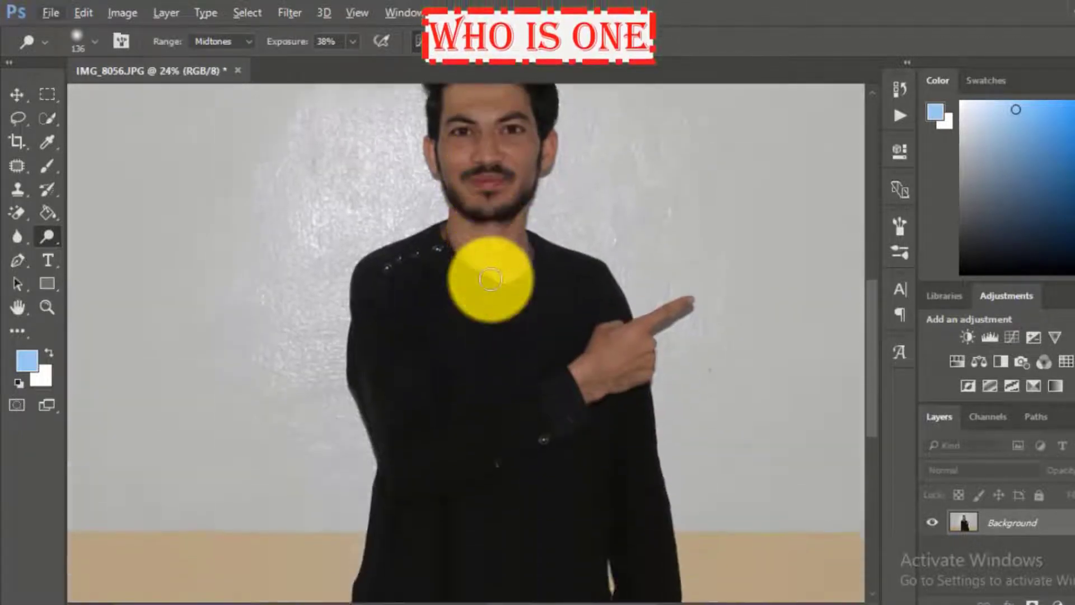
{"action": "scroll", "coordinate": [483, 266], "scroll_direction": "down", "scroll_amount": 2}
{"action": "scroll", "coordinate": [480, 259], "scroll_direction": "up", "scroll_amount": 1}
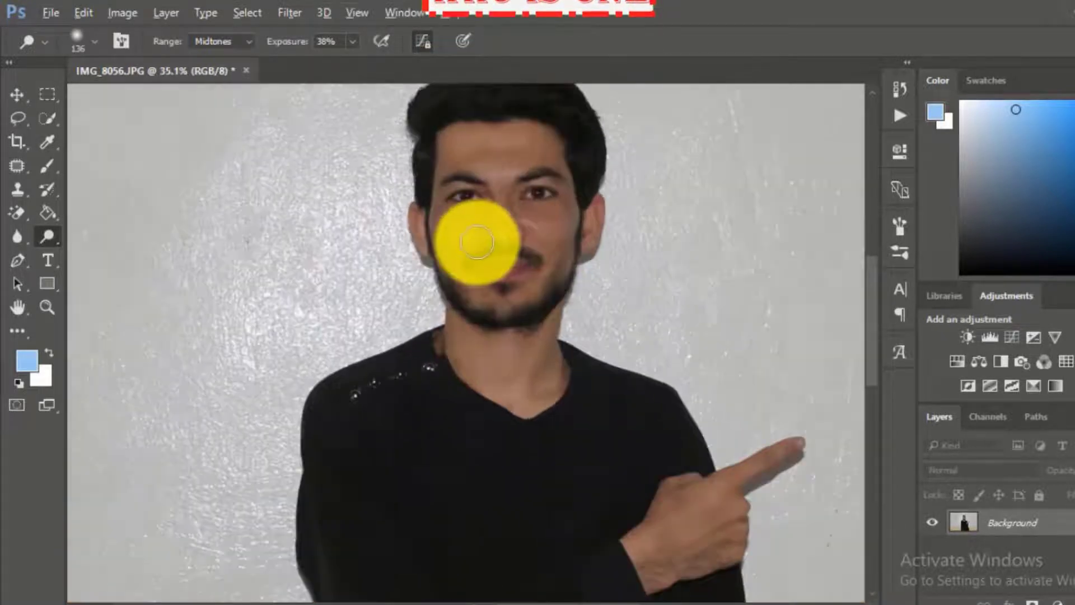
{"action": "scroll", "coordinate": [476, 240], "scroll_direction": "down", "scroll_amount": 2}
{"action": "scroll", "coordinate": [475, 241], "scroll_direction": "up", "scroll_amount": 4}
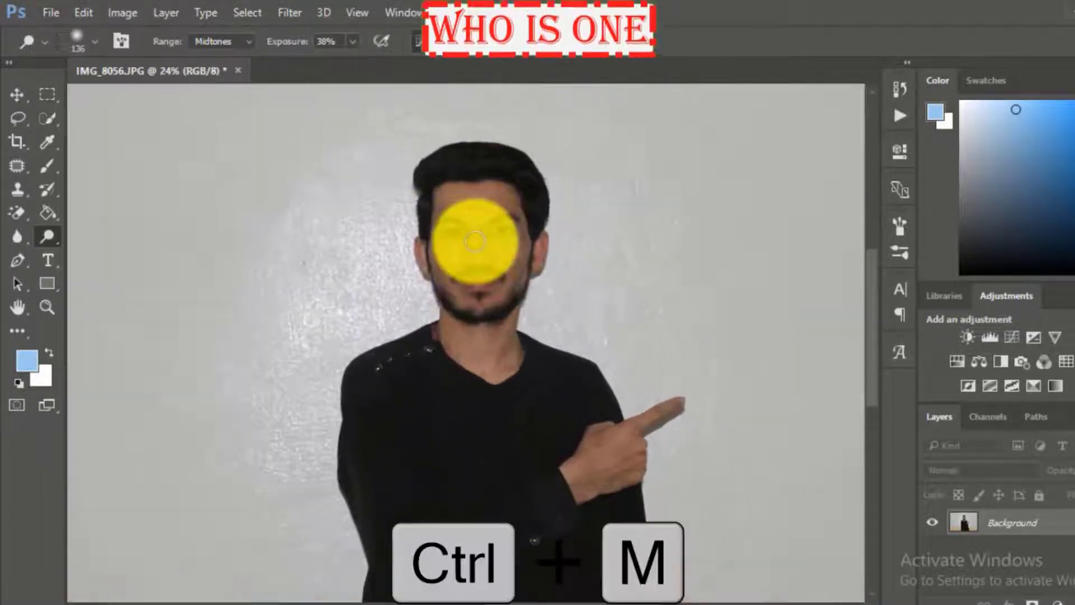
Brighten the whole photo with a Curves adjustment, raising the RGB midtones to output 147 at input 93
{"action": "key", "text": "ctrl+m"}
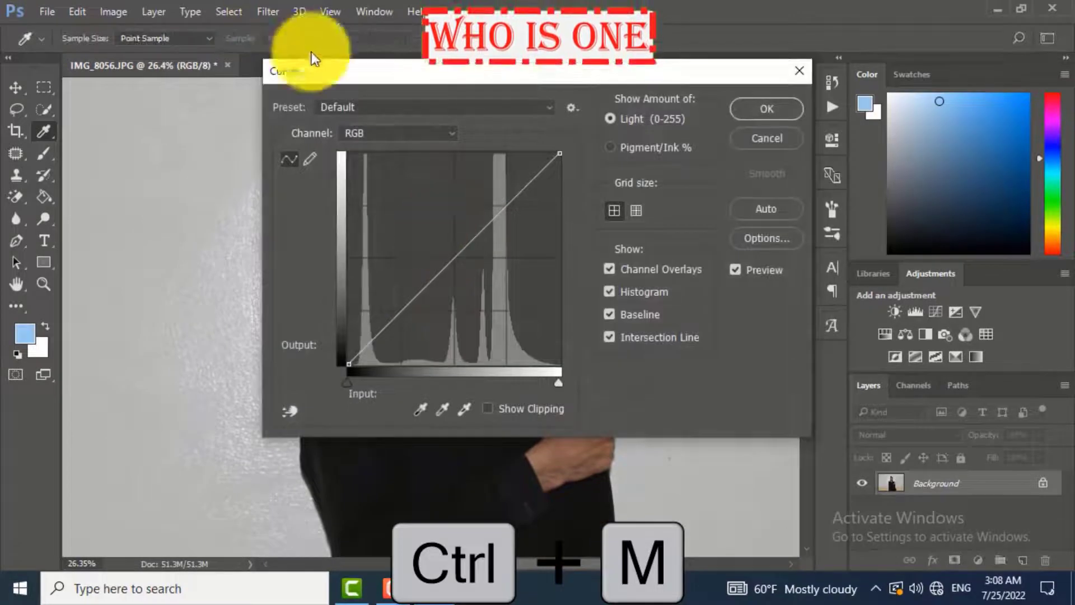
{"action": "left_click_drag", "start_coordinate": [500, 74], "coordinate": [823, 154]}
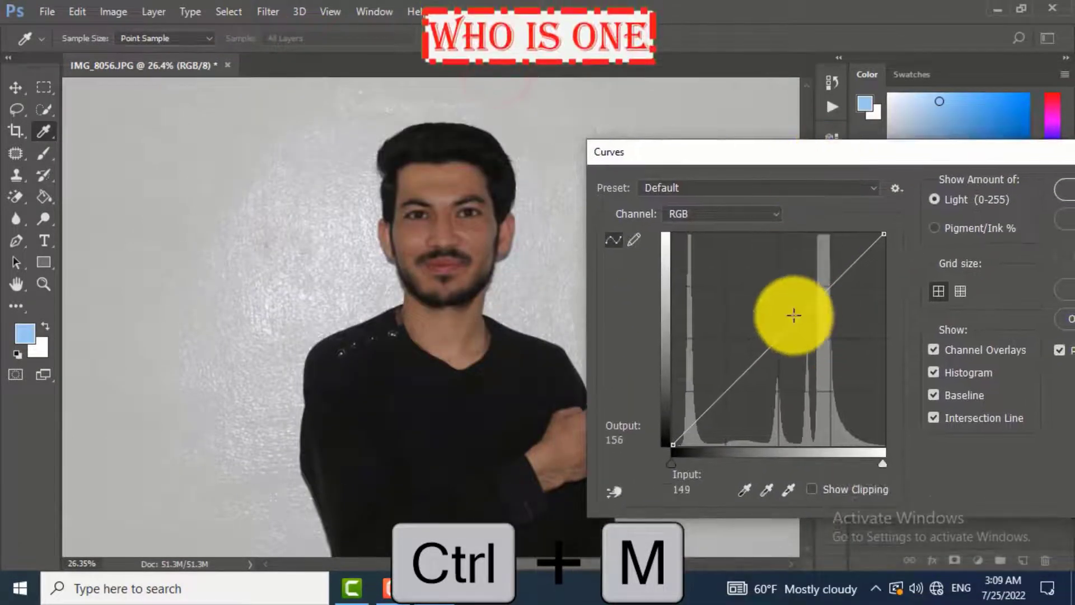
{"action": "left_click_drag", "start_coordinate": [788, 329], "coordinate": [748, 321]}
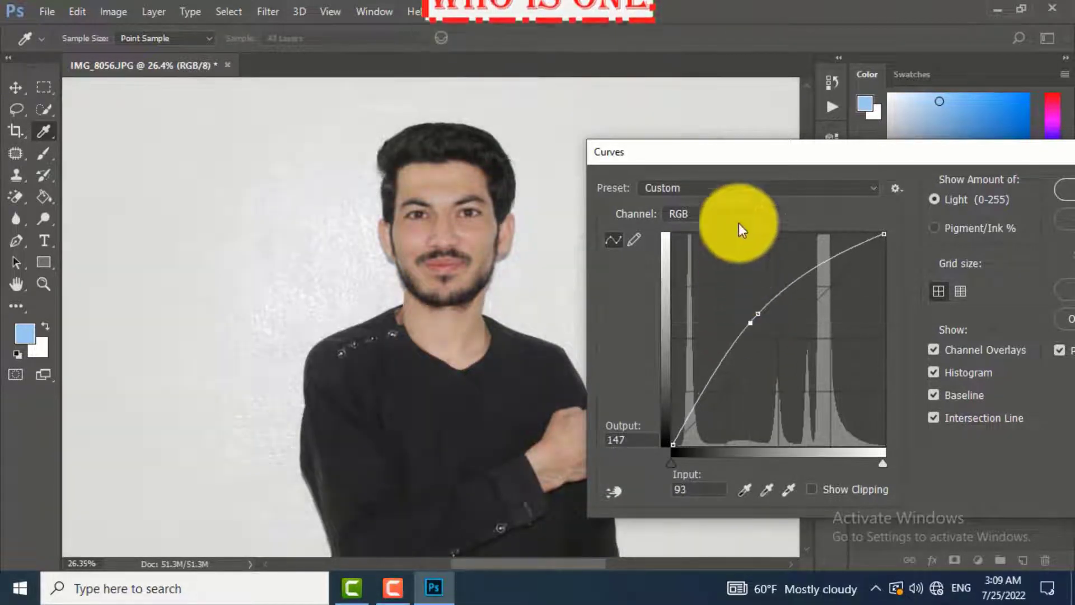
{"action": "mouse_move", "coordinate": [763, 152]}
{"action": "left_mouse_down"}
{"action": "mouse_move", "coordinate": [750, 130]}
{"action": "mouse_move", "coordinate": [783, 120]}
{"action": "mouse_move", "coordinate": [713, 143]}
{"action": "left_mouse_up"}
{"action": "left_click", "coordinate": [977, 168]}
{"action": "key", "text": "o"}
{"action": "scroll", "coordinate": [426, 242], "scroll_direction": "up", "scroll_amount": 2}
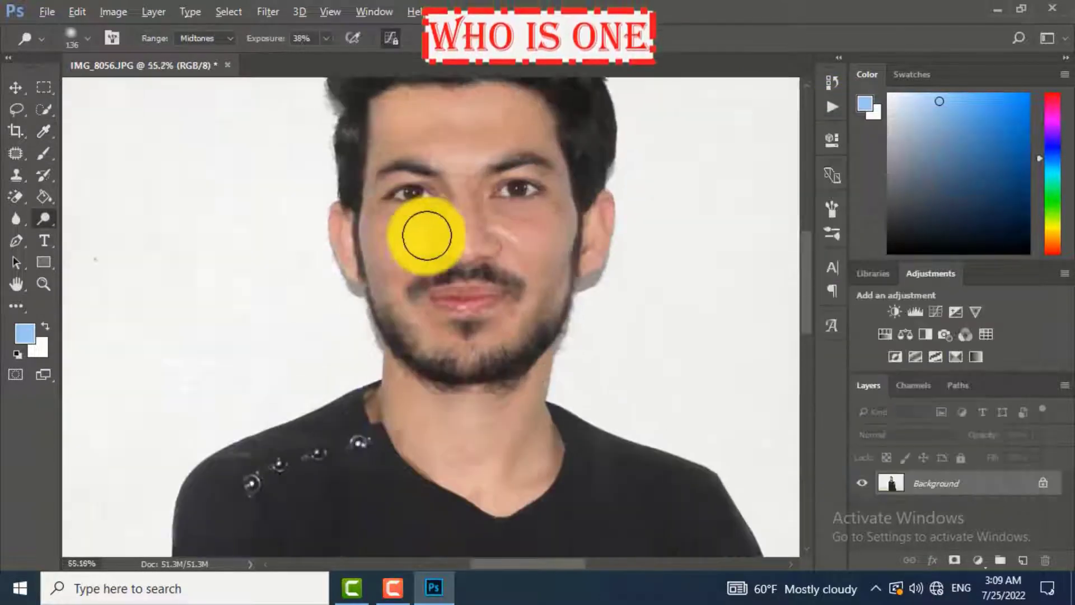
{"action": "scroll", "coordinate": [428, 233], "scroll_direction": "down", "scroll_amount": 1}
{"action": "scroll", "coordinate": [463, 207], "scroll_direction": "up", "scroll_amount": 1}
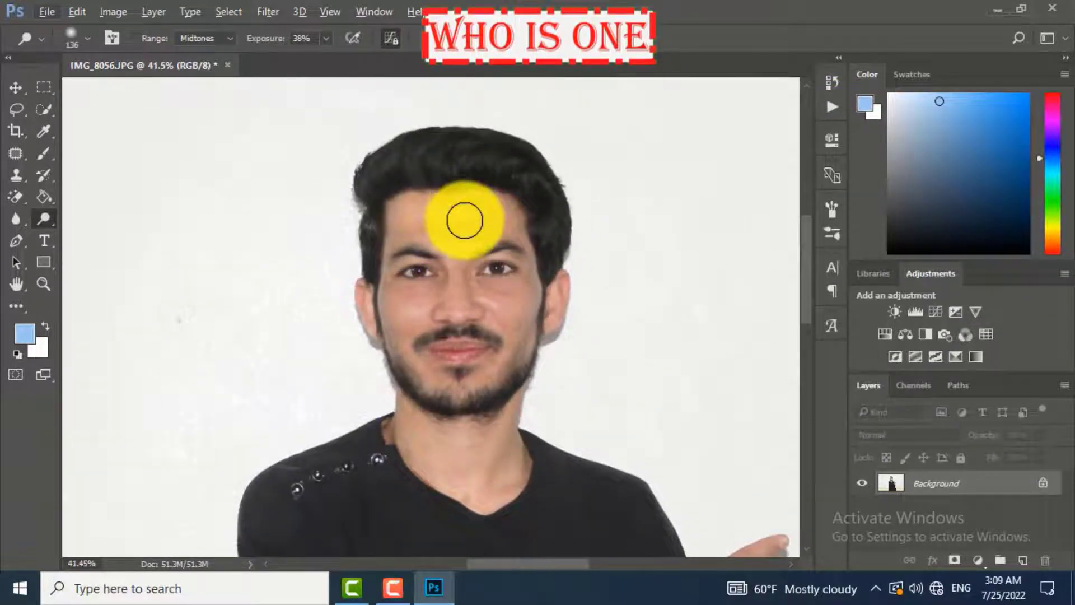
Lift the darkest tones of the whole photo with a Levels adjustment, setting the output black level to 13
{"action": "key", "text": "ctrl+l"}
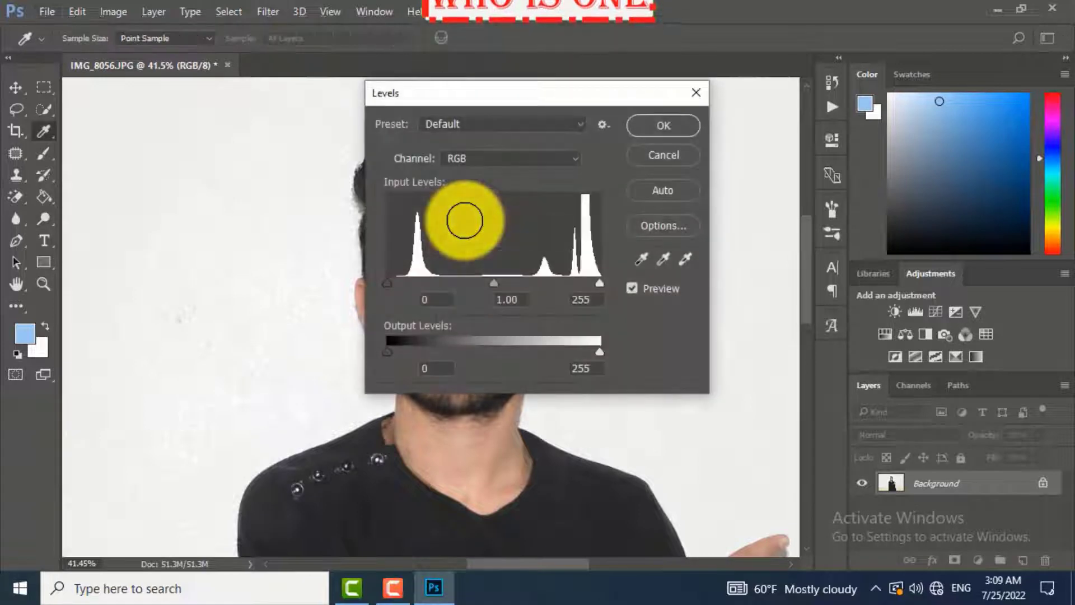
{"action": "left_click_drag", "start_coordinate": [510, 94], "coordinate": [671, 167]}
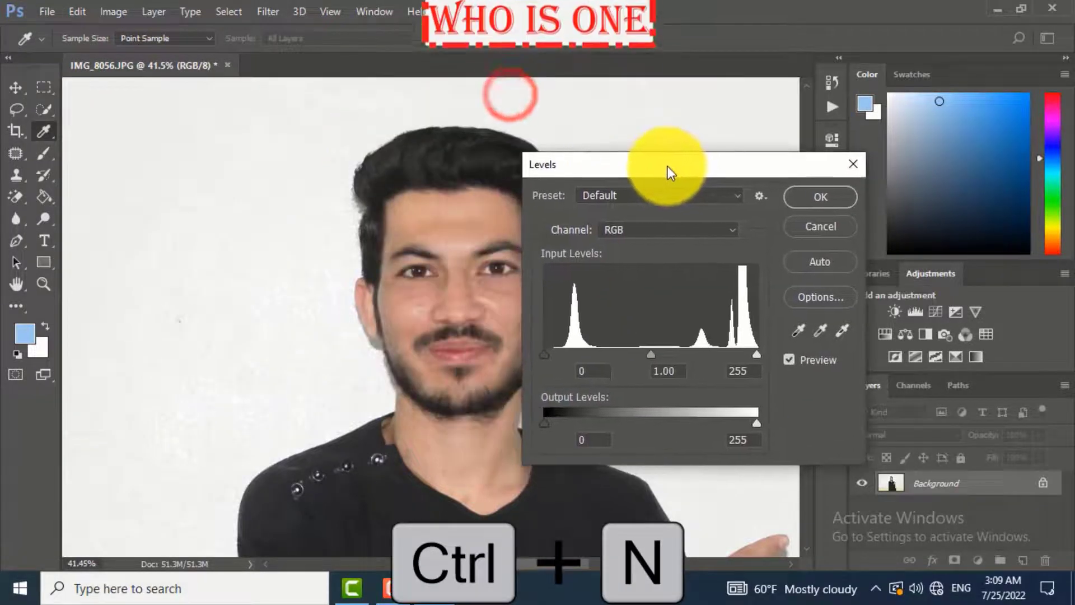
{"action": "left_click", "coordinate": [760, 422]}
{"action": "mouse_move", "coordinate": [762, 422]}
{"action": "left_mouse_down"}
{"action": "mouse_move", "coordinate": [734, 426]}
{"action": "mouse_move", "coordinate": [782, 425]}
{"action": "left_mouse_up"}
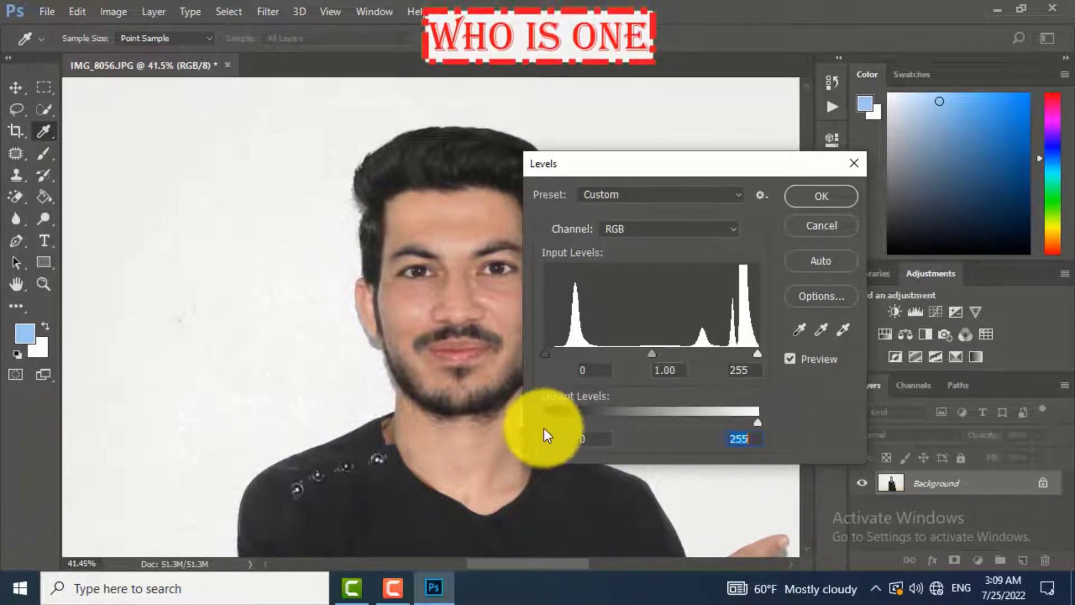
{"action": "mouse_move", "coordinate": [547, 422]}
{"action": "left_mouse_down"}
{"action": "mouse_move", "coordinate": [592, 422]}
{"action": "mouse_move", "coordinate": [557, 422]}
{"action": "left_mouse_up"}
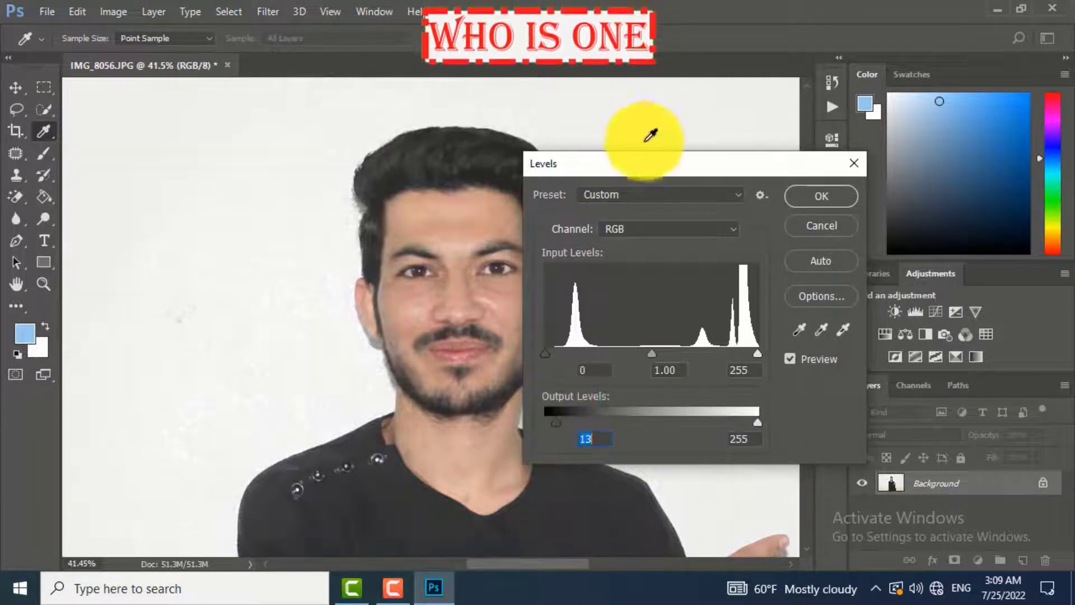
{"action": "left_click_drag", "start_coordinate": [656, 170], "coordinate": [698, 261]}
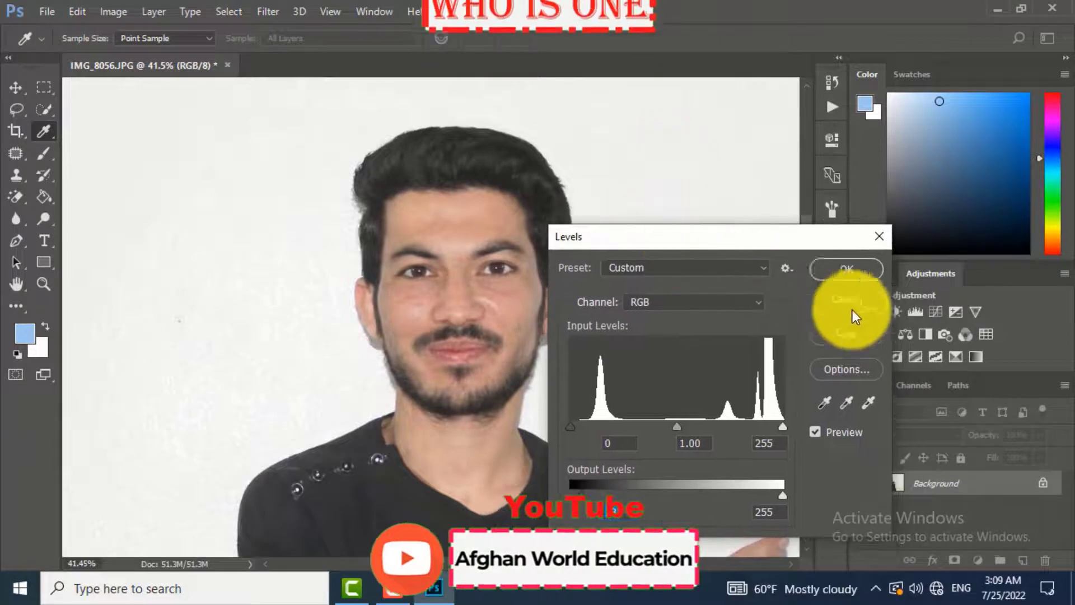
{"action": "left_click", "coordinate": [848, 275]}
Open the photo in the Camera Raw filter with a side-by-side before/after comparison, magnified to 33.3% around the face
{"action": "scroll", "coordinate": [438, 310], "scroll_direction": "down", "scroll_amount": 5}
{"action": "scroll", "coordinate": [442, 307], "scroll_direction": "up", "scroll_amount": 4}
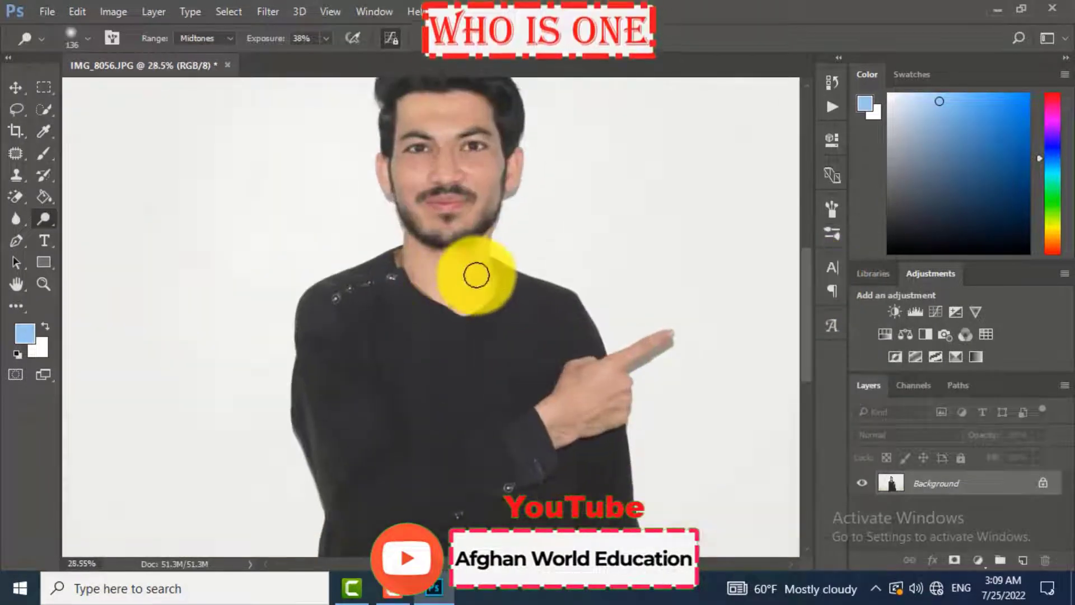
{"action": "scroll", "coordinate": [483, 274], "scroll_direction": "up", "scroll_amount": 4}
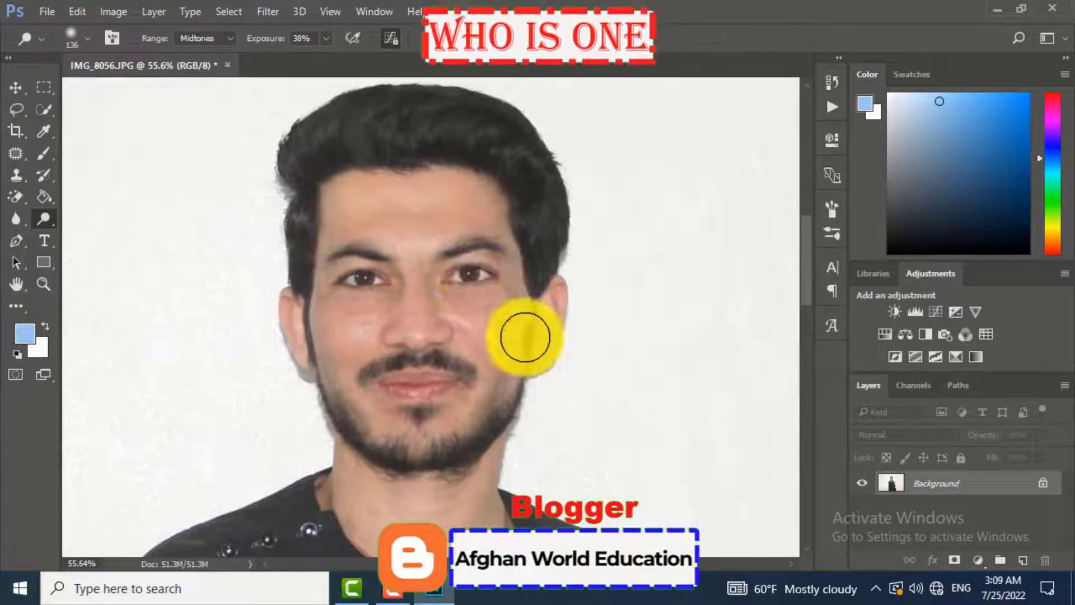
{"action": "key", "text": "ctrl+shift+a"}
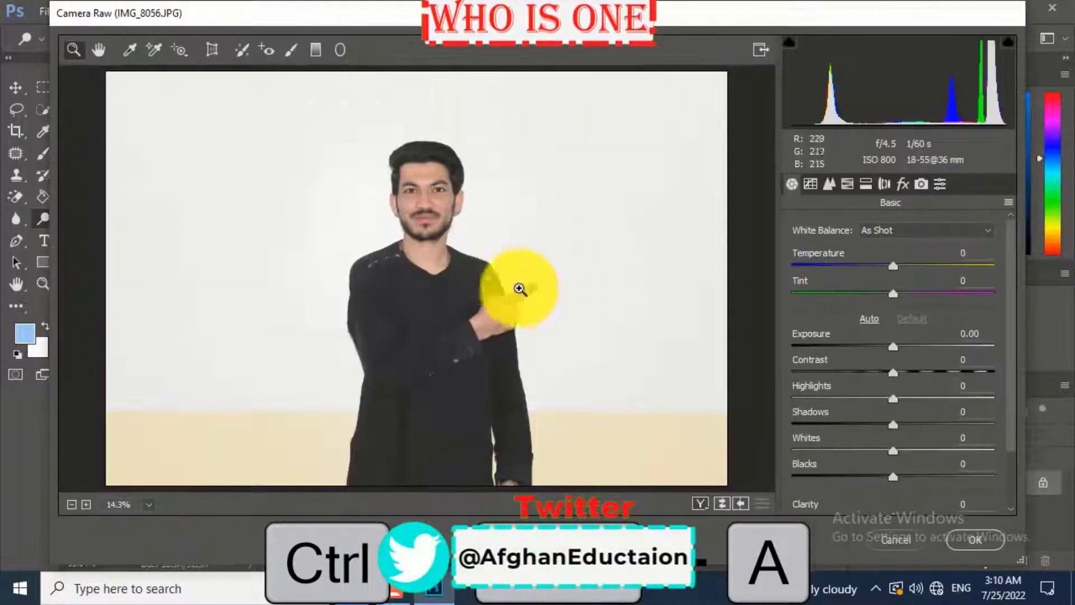
{"action": "left_click", "coordinate": [700, 504]}
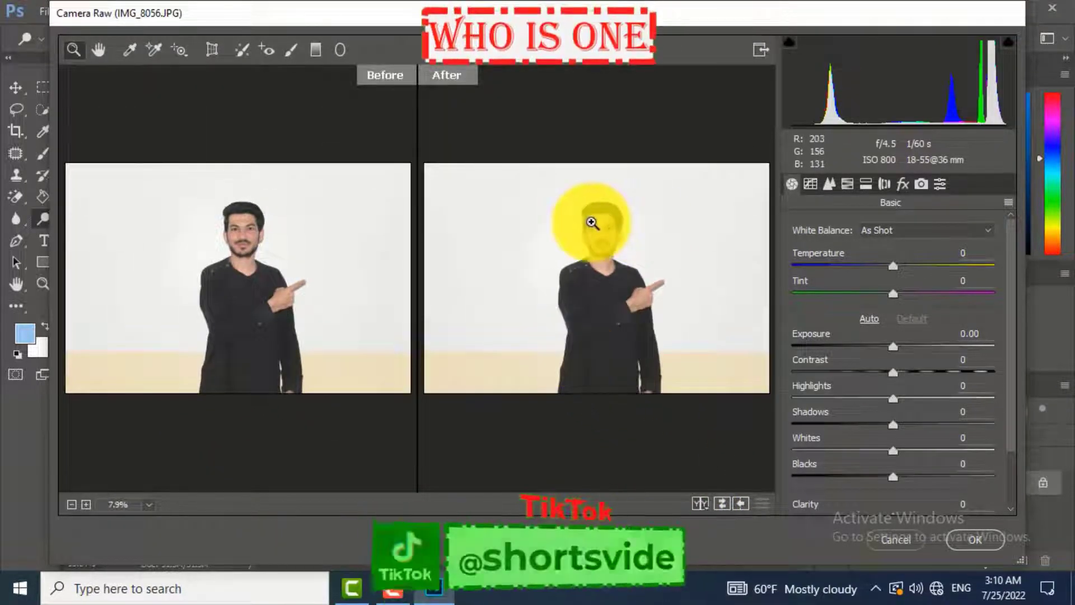
{"action": "left_click", "coordinate": [577, 216]}
{"action": "left_click_drag", "start_coordinate": [675, 307], "coordinate": [598, 229]}
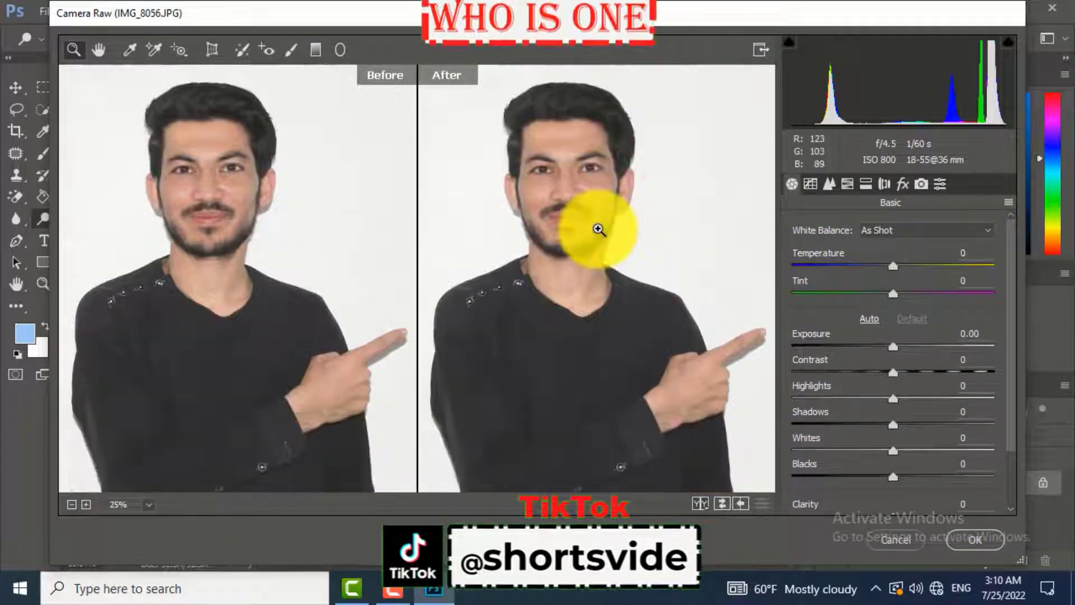
{"action": "left_click", "coordinate": [598, 230]}
Apply Camera Raw adjustments: temperature +1, exposure +0.75, contrast +2, highlights +6, shadows +3, blacks +8, clarity +9 and saturation -7
{"action": "left_click_drag", "start_coordinate": [894, 267], "coordinate": [893, 304]}
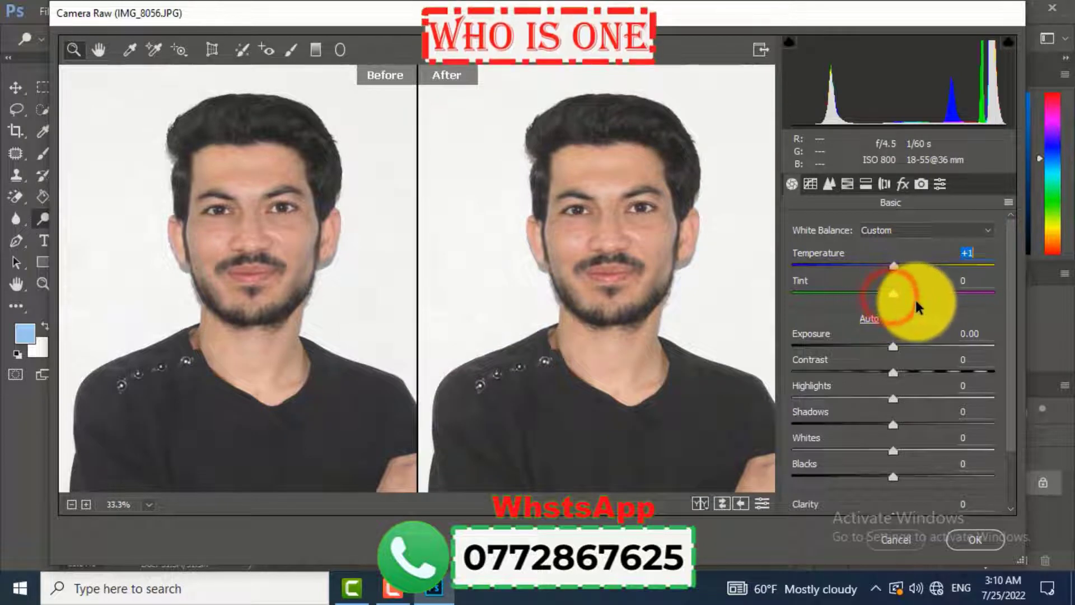
{"action": "scroll", "coordinate": [896, 336], "scroll_direction": "down", "scroll_amount": 1}
{"action": "left_click_drag", "start_coordinate": [893, 308], "coordinate": [916, 329]}
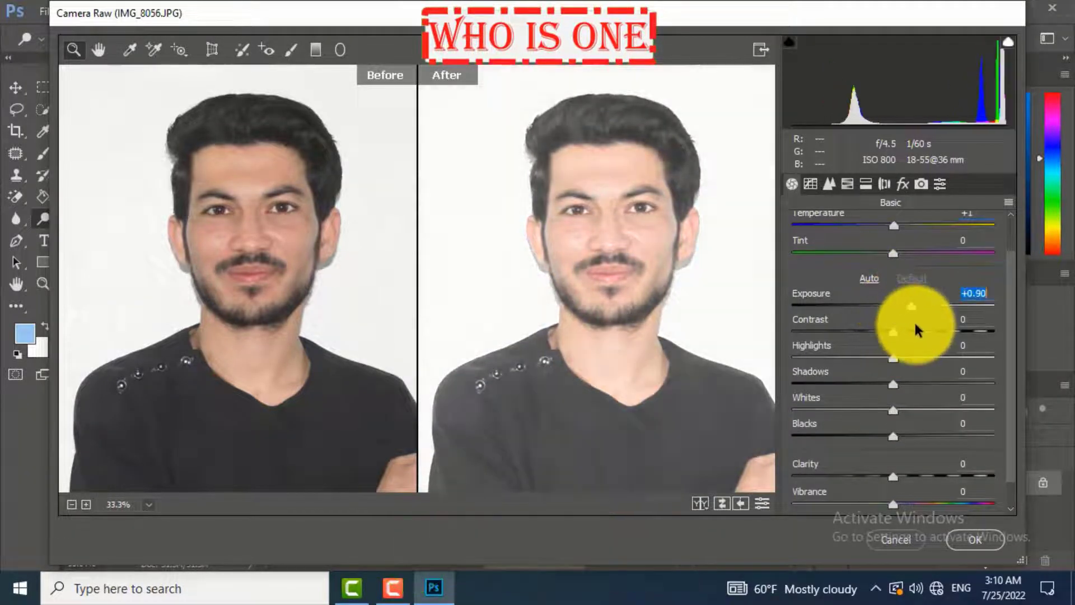
{"action": "left_click_drag", "start_coordinate": [894, 328], "coordinate": [911, 335]}
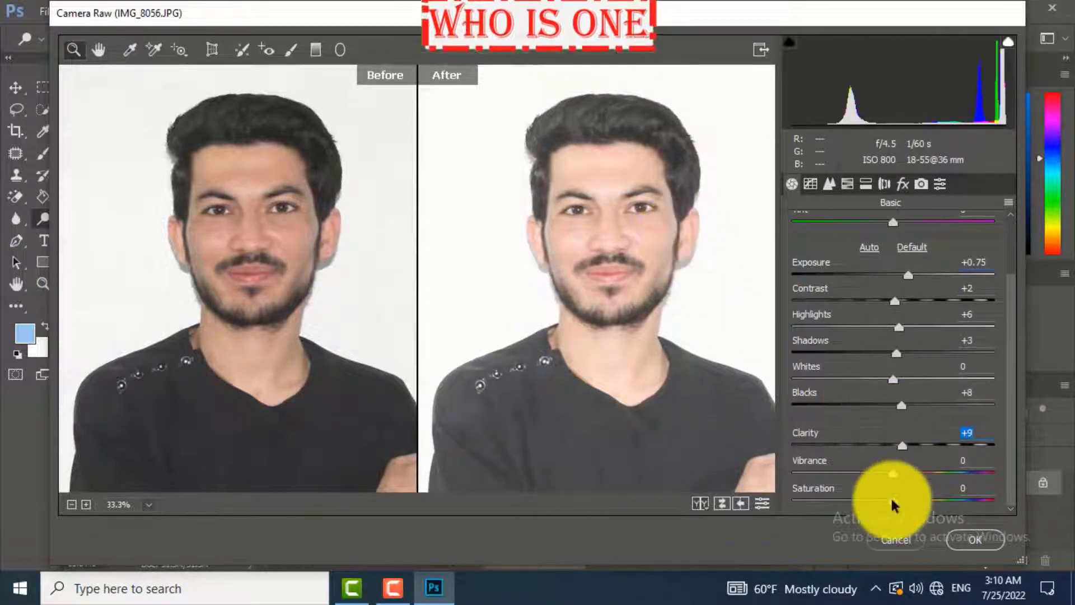
{"action": "left_click_drag", "start_coordinate": [916, 503], "coordinate": [888, 503]}
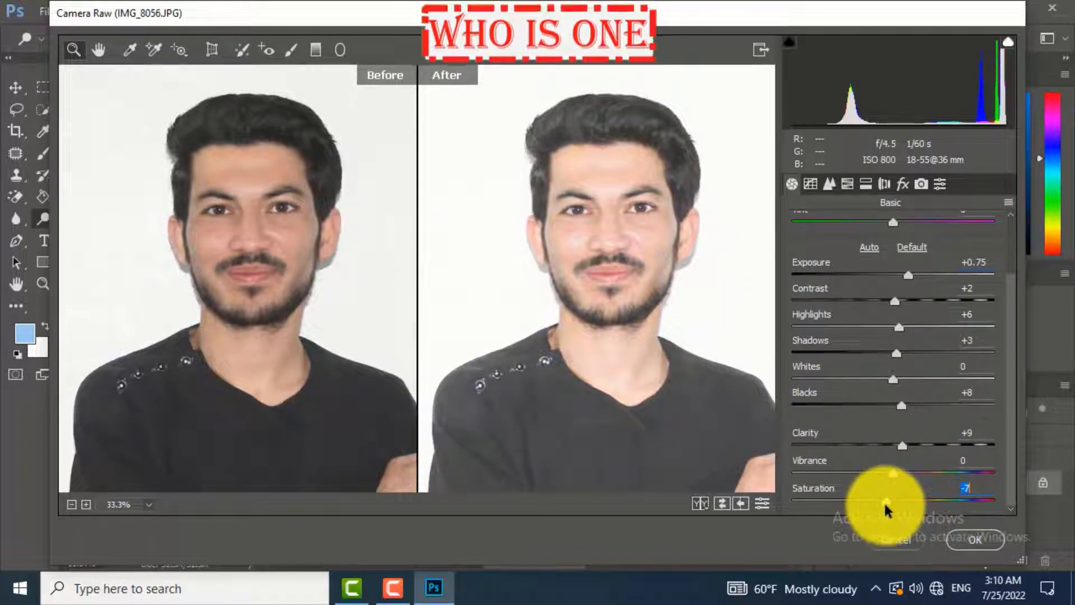
{"action": "left_click", "coordinate": [979, 542]}
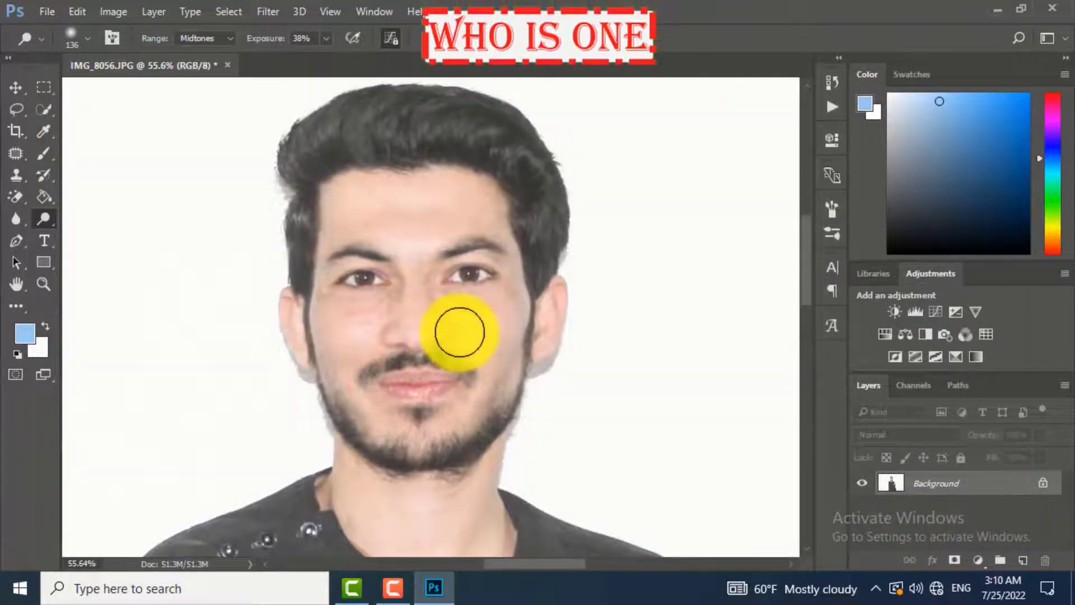
Crop the photo to an upright portrait frame around the man, cutting away most of the empty wall on both sides
{"action": "scroll", "coordinate": [460, 332], "scroll_direction": "down", "scroll_amount": 6}
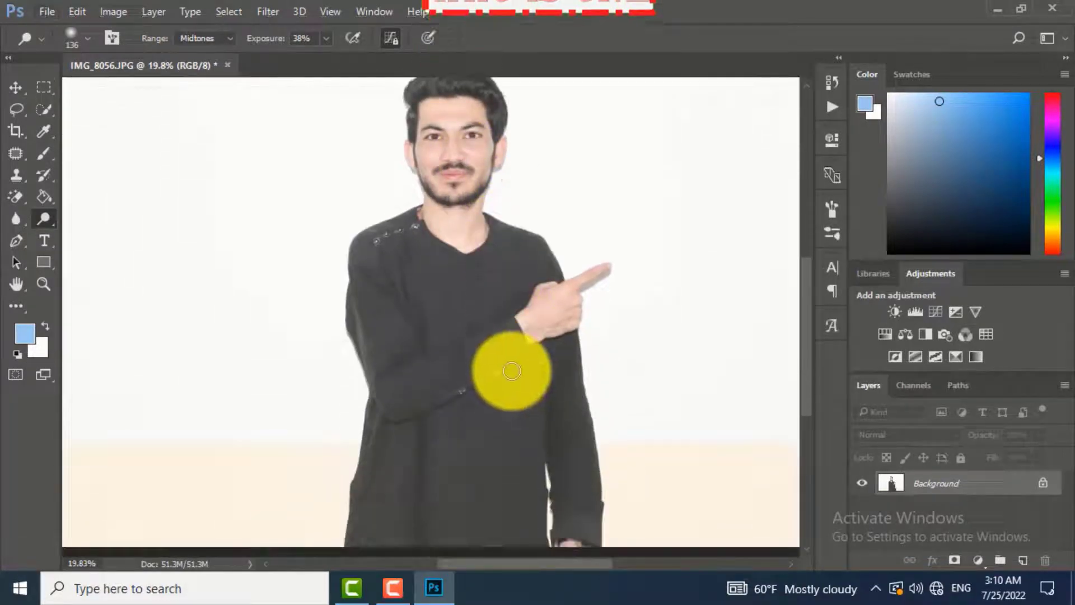
{"action": "scroll", "coordinate": [507, 372], "scroll_direction": "down", "scroll_amount": 2}
{"action": "scroll", "coordinate": [504, 372], "scroll_direction": "up", "scroll_amount": 1}
{"action": "scroll", "coordinate": [504, 372], "scroll_direction": "down", "scroll_amount": 1}
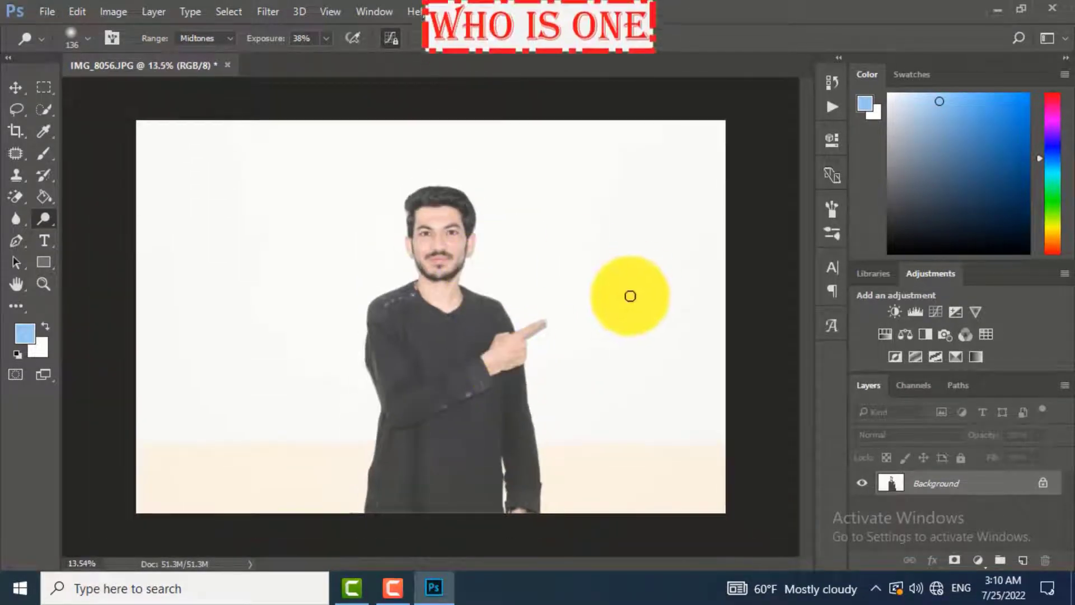
{"action": "left_click", "coordinate": [36, 84]}
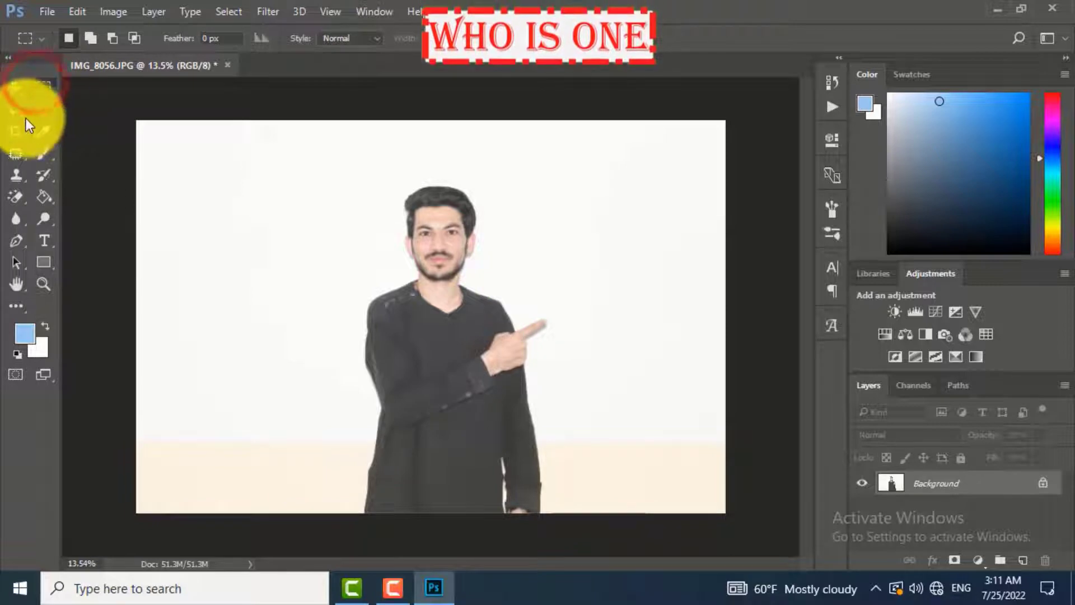
{"action": "left_click", "coordinate": [17, 131]}
{"action": "mouse_move", "coordinate": [361, 149]}
{"action": "left_mouse_down"}
{"action": "mouse_move", "coordinate": [387, 313]}
{"action": "mouse_move", "coordinate": [444, 493]}
{"action": "mouse_move", "coordinate": [636, 524]}
{"action": "mouse_move", "coordinate": [574, 496]}
{"action": "left_mouse_up"}
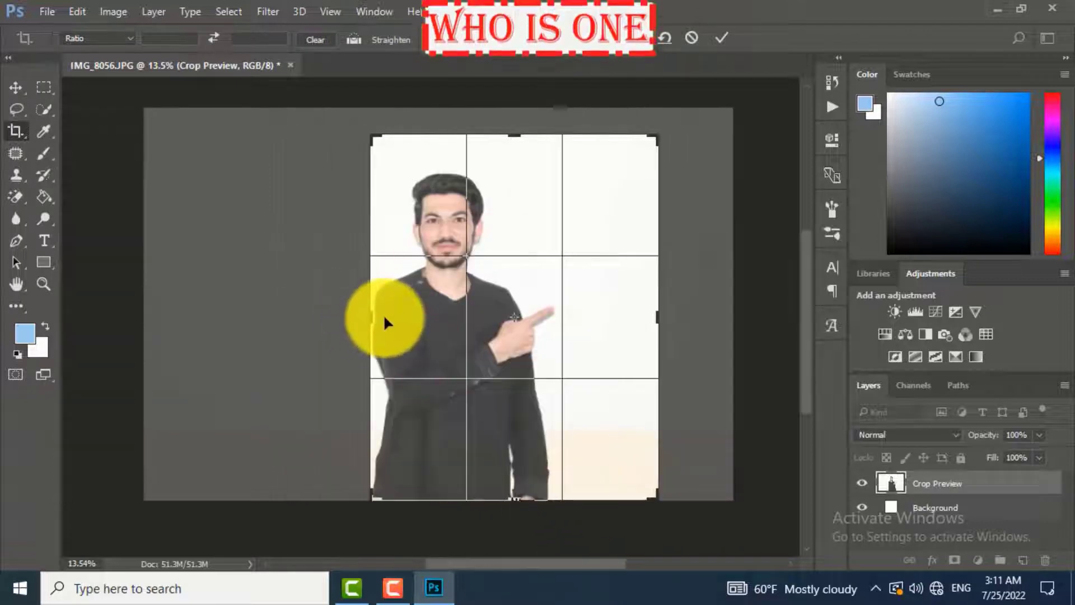
{"action": "left_click_drag", "start_coordinate": [371, 318], "coordinate": [581, 338]}
{"action": "key", "text": "Return"}
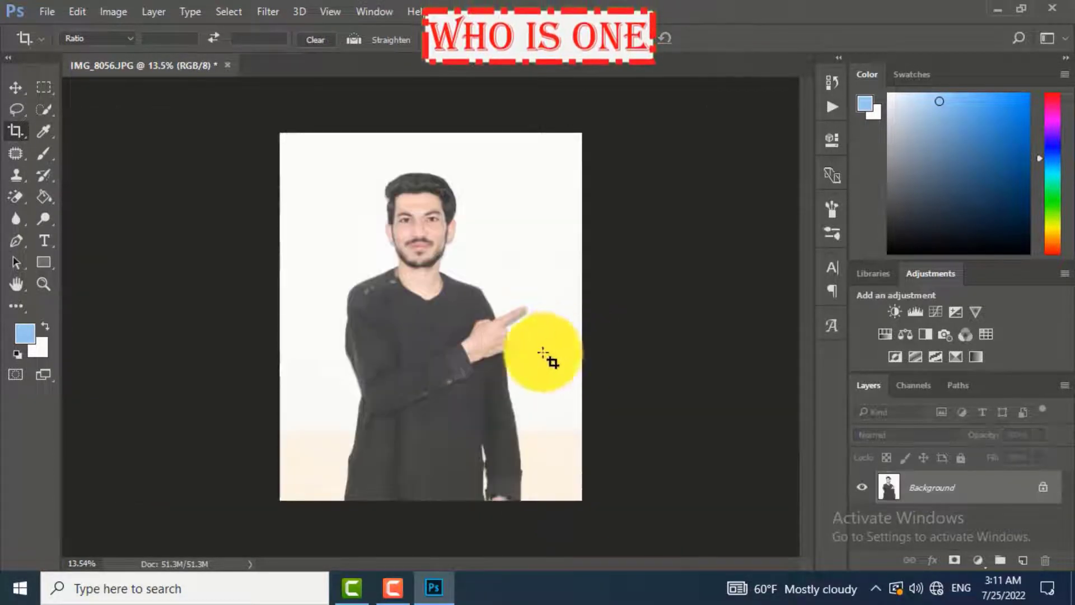
Examine the cropped portrait both up close around the face and as a whole
{"action": "scroll", "coordinate": [439, 296], "scroll_direction": "up", "scroll_amount": 8}
{"action": "scroll", "coordinate": [440, 297], "scroll_direction": "down", "scroll_amount": 3}
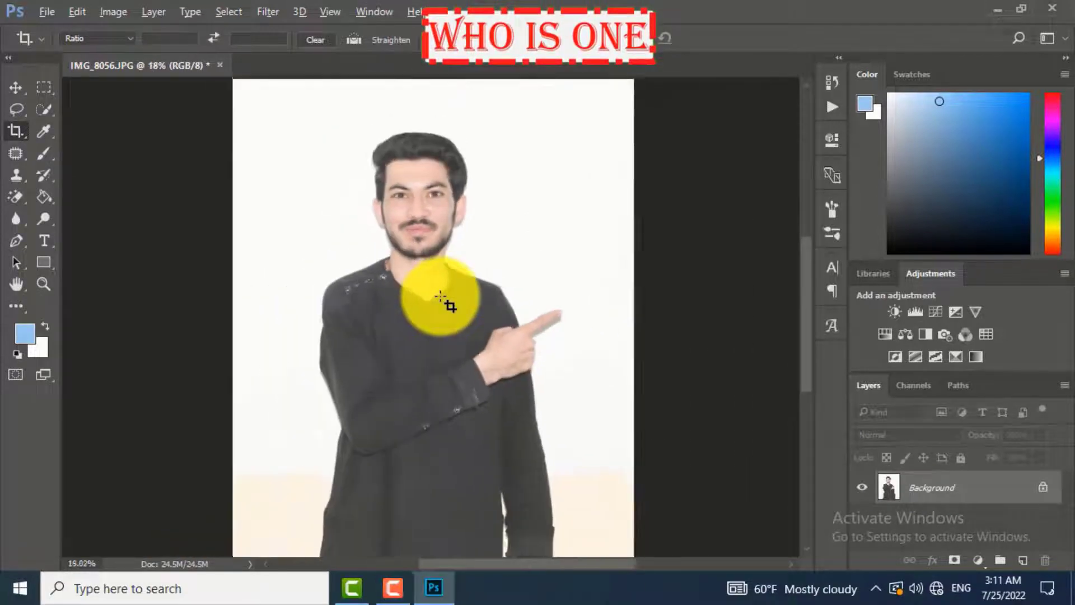
{"action": "scroll", "coordinate": [442, 294], "scroll_direction": "up", "scroll_amount": 6}
{"action": "scroll", "coordinate": [442, 294], "scroll_direction": "down", "scroll_amount": 3}
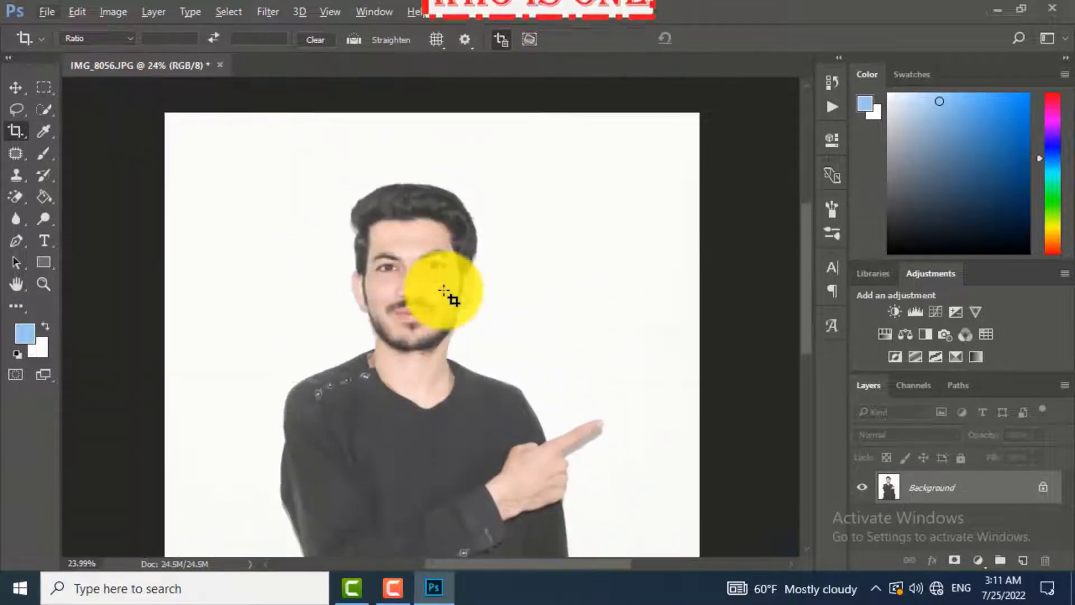
{"action": "scroll", "coordinate": [444, 292], "scroll_direction": "up", "scroll_amount": 3}
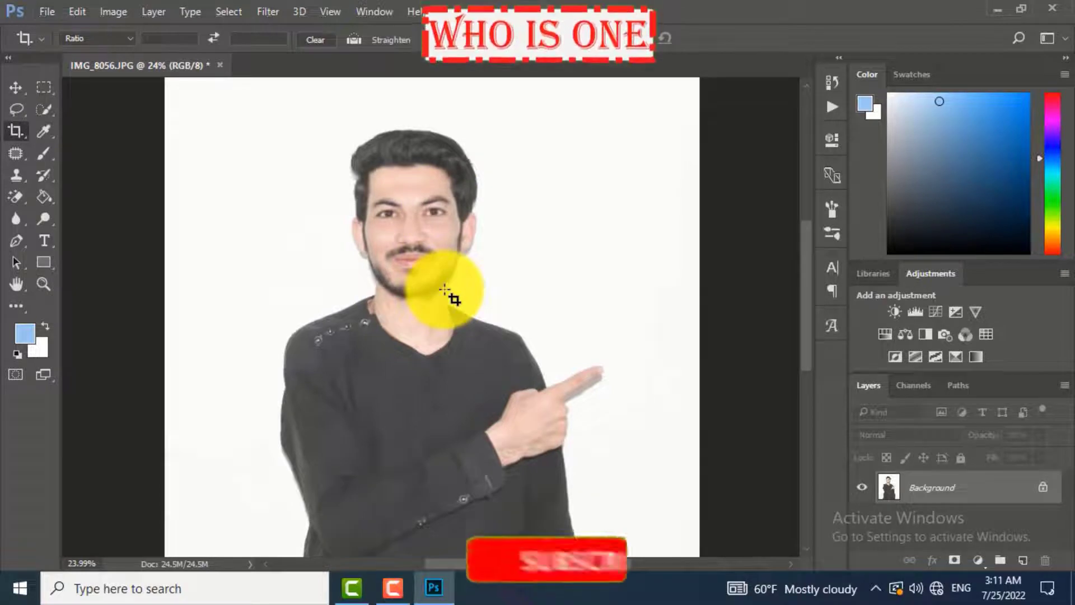
{"action": "scroll", "coordinate": [444, 289], "scroll_direction": "down", "scroll_amount": 1}
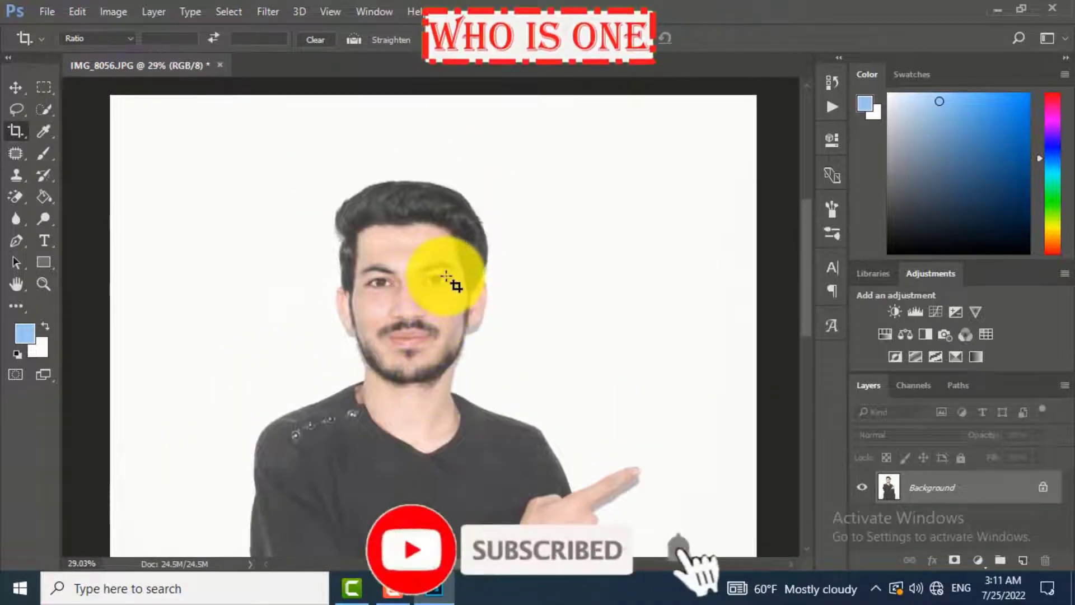
{"action": "scroll", "coordinate": [446, 277], "scroll_direction": "down", "scroll_amount": 2}
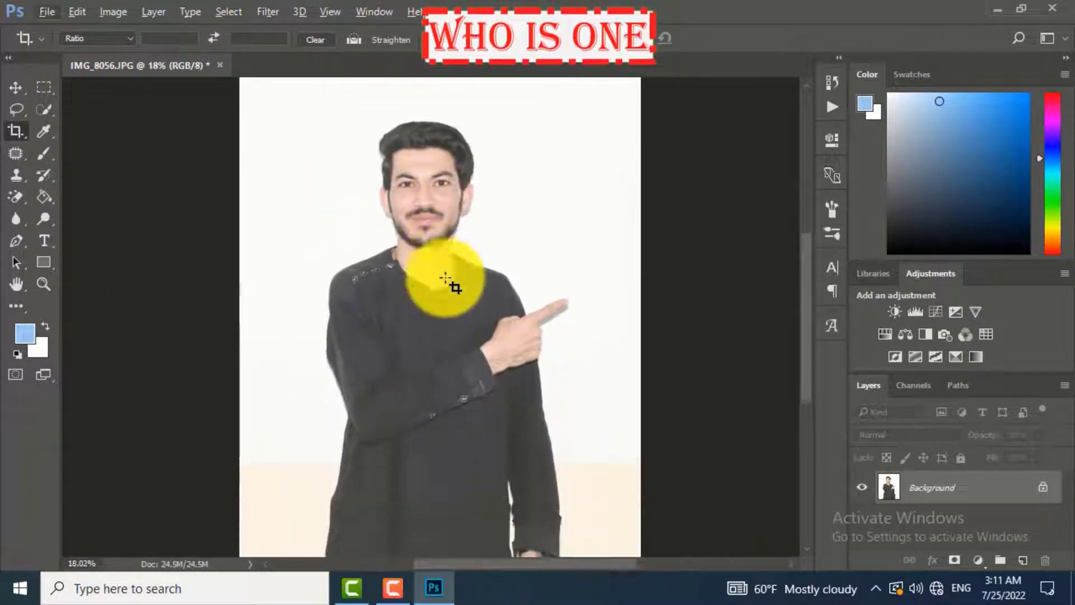
{"action": "scroll", "coordinate": [446, 277], "scroll_direction": "up", "scroll_amount": 3}
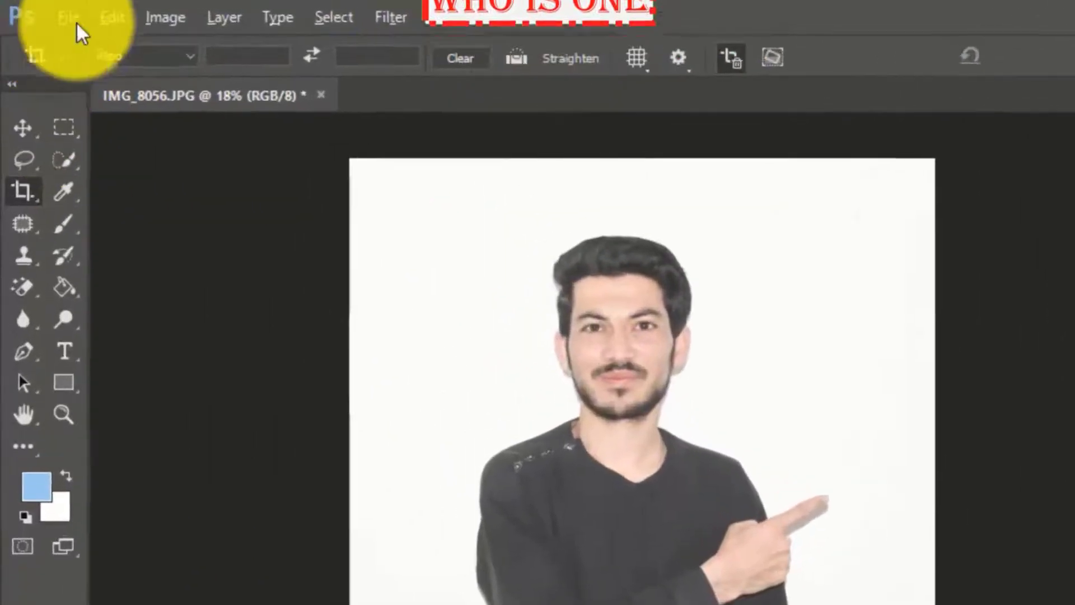
Save the edited photo to the Desktop as a JPEG file named khan
{"action": "left_click", "coordinate": [68, 20]}
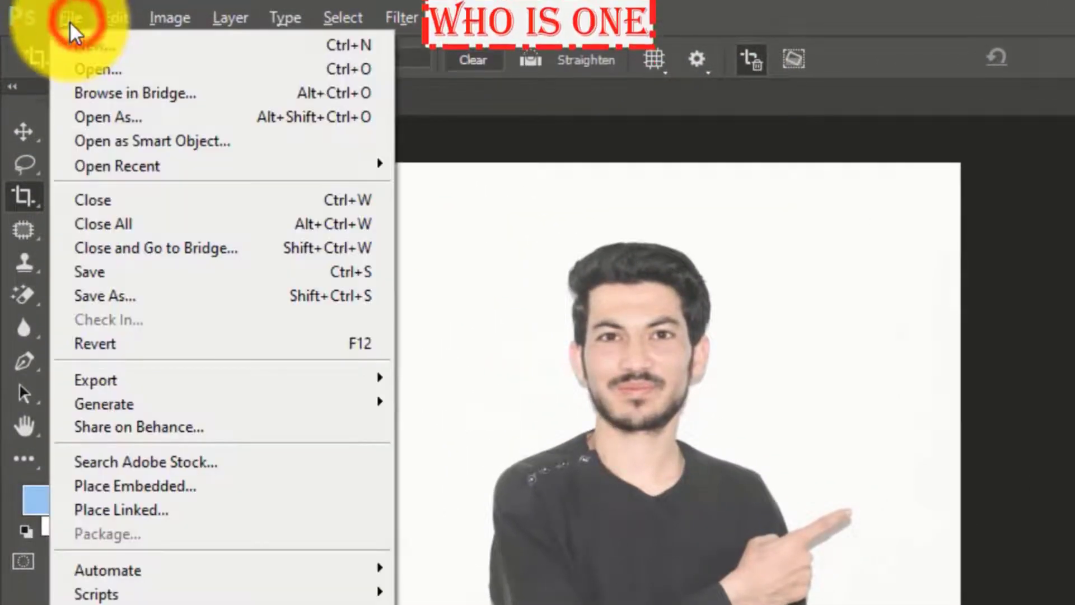
{"action": "left_click", "coordinate": [131, 296]}
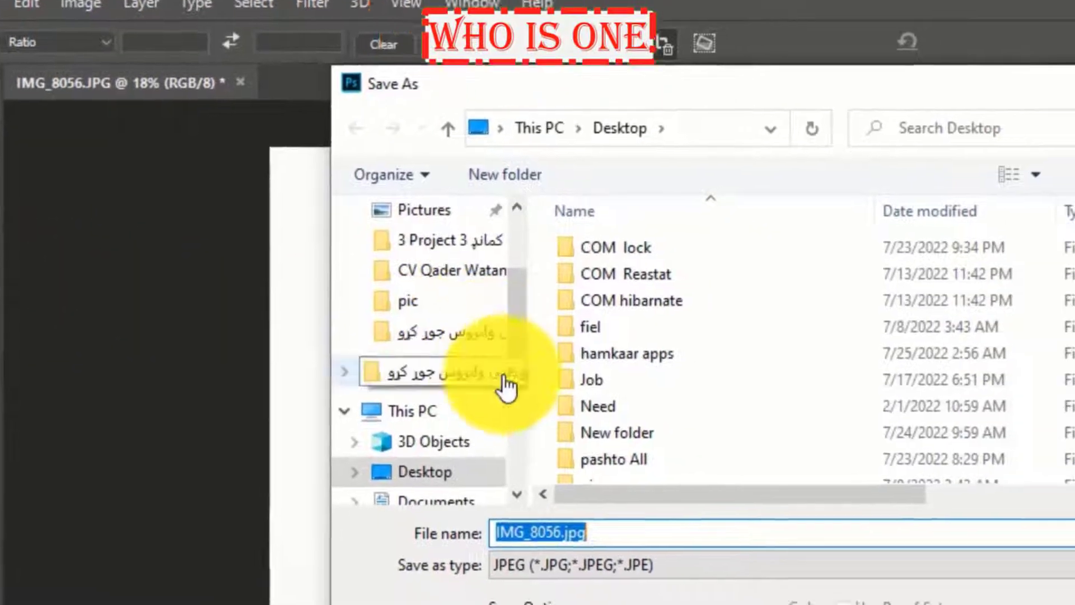
{"action": "left_click", "coordinate": [540, 485]}
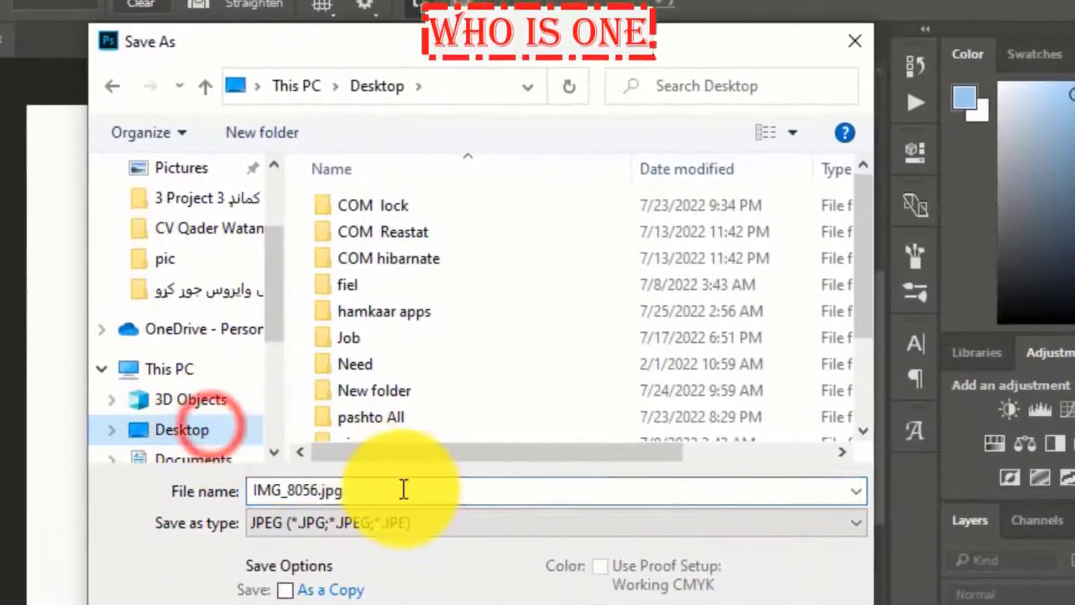
{"action": "left_click", "coordinate": [727, 552]}
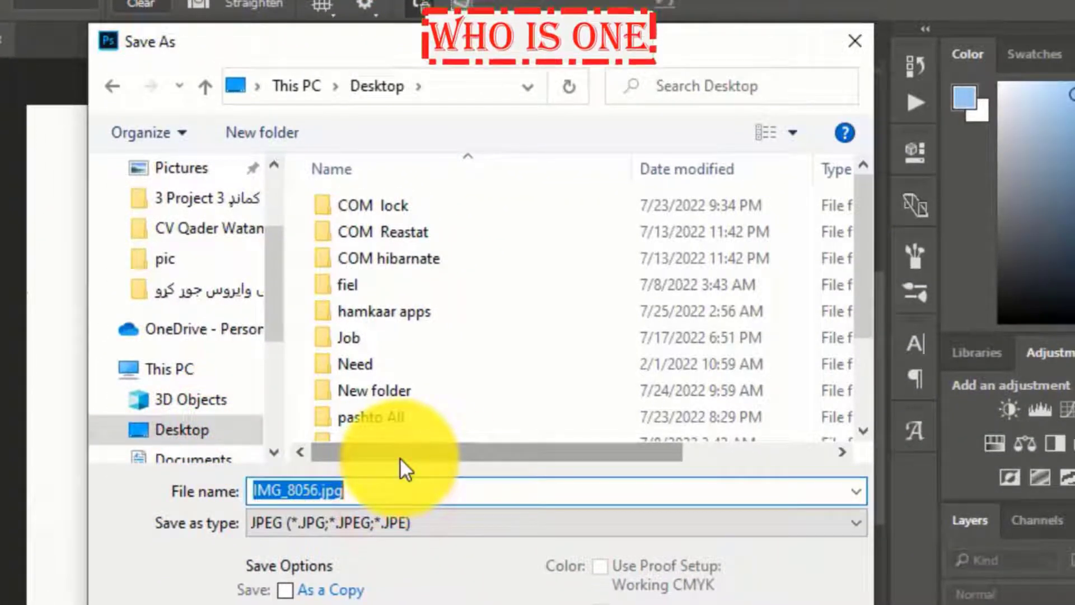
{"action": "type", "text": "khan"}
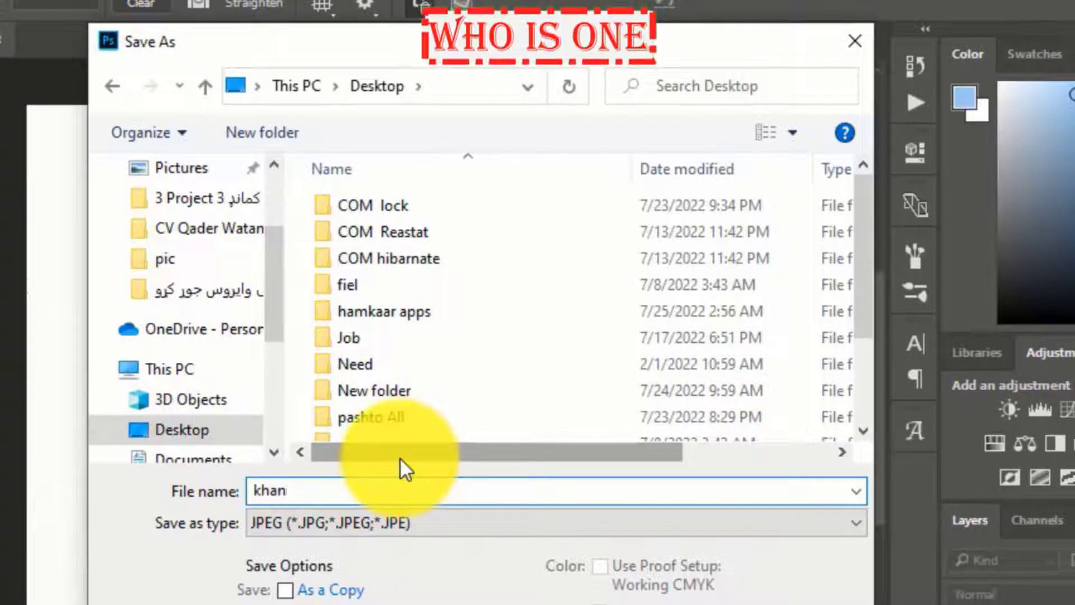
{"action": "left_click", "coordinate": [421, 526]}
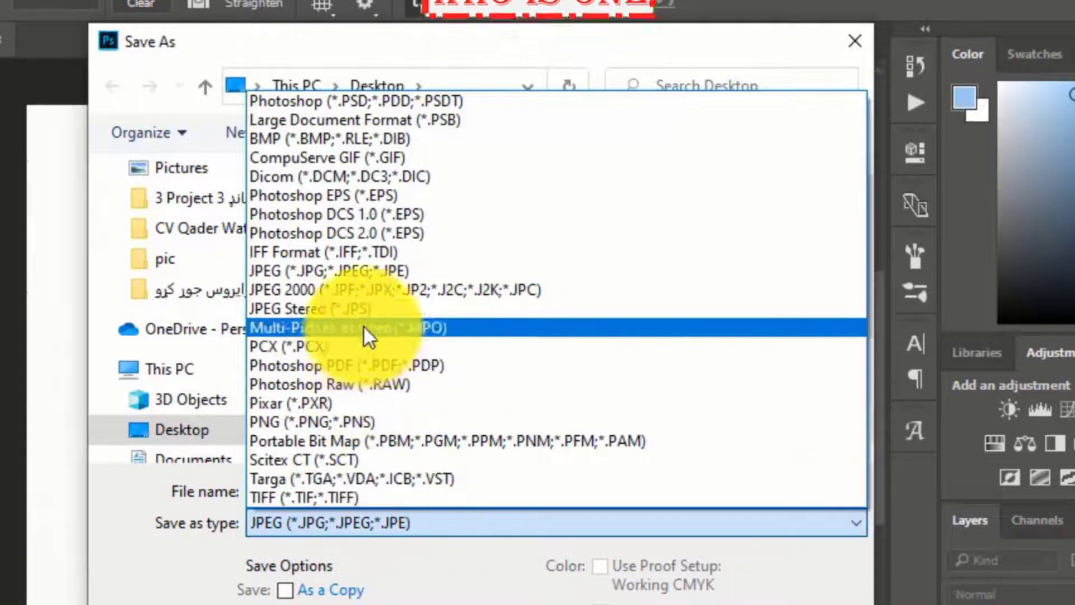
{"action": "left_click", "coordinate": [357, 274]}
{"action": "key", "text": "Return"}
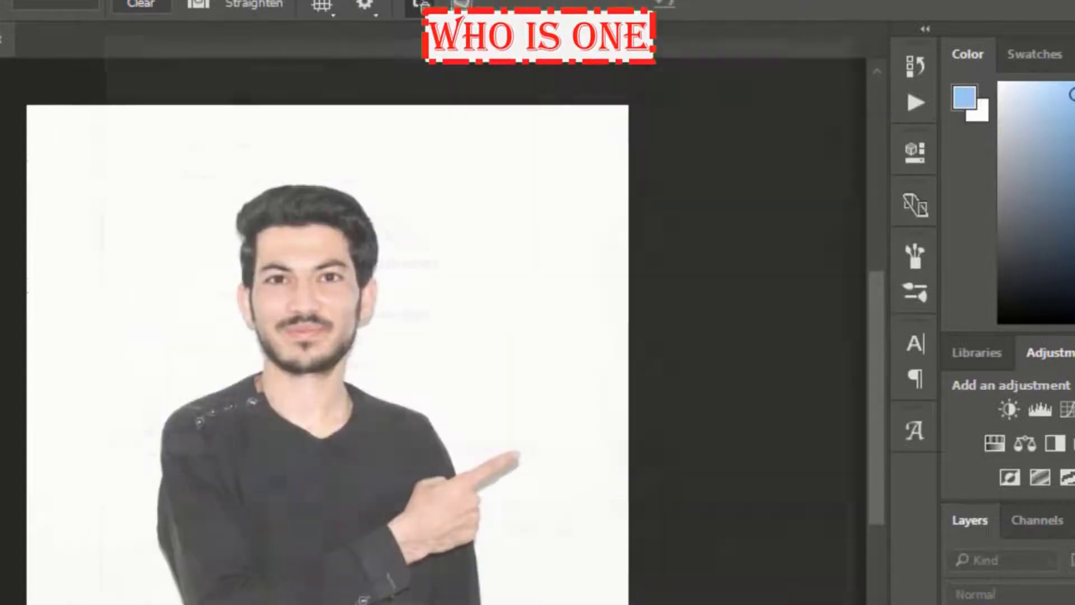
Export the JPEG at High quality, level 8, in Baseline ("Standard") format
{"action": "left_click", "coordinate": [485, 217]}
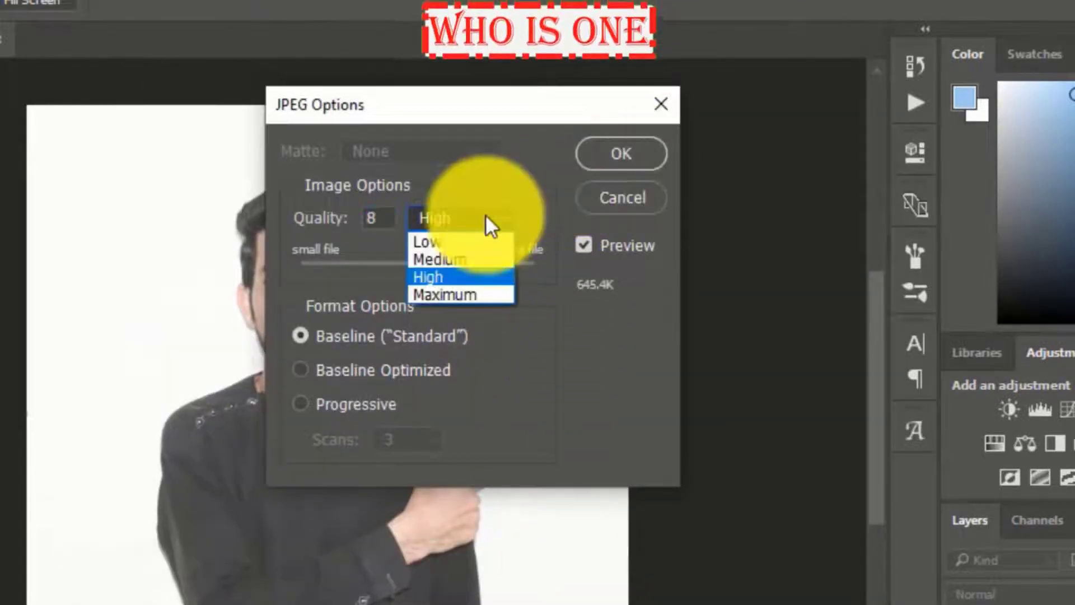
{"action": "left_click", "coordinate": [480, 277]}
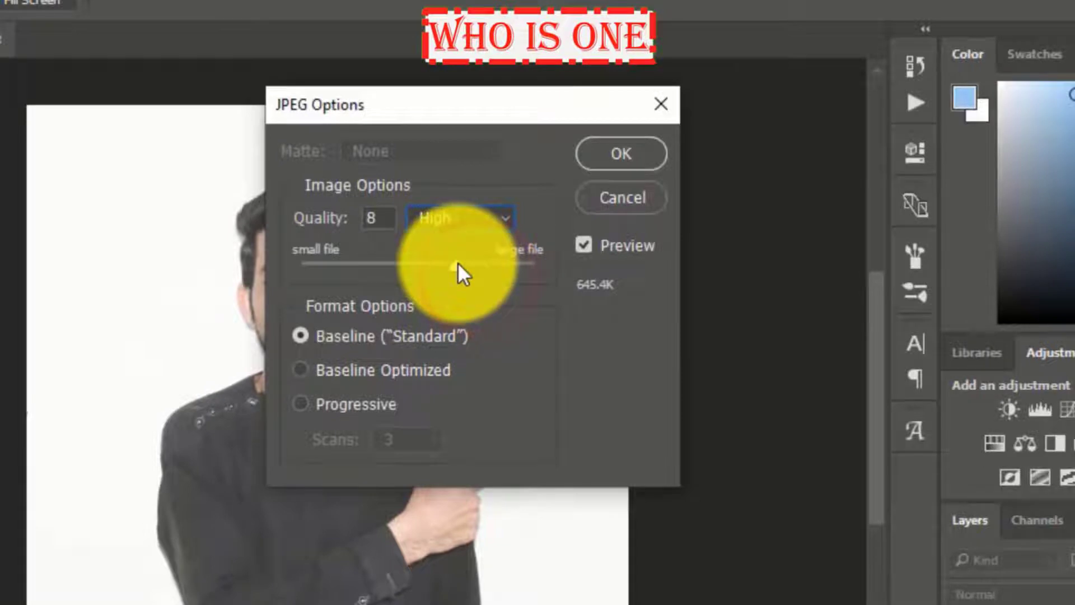
{"action": "left_click", "coordinate": [625, 156]}
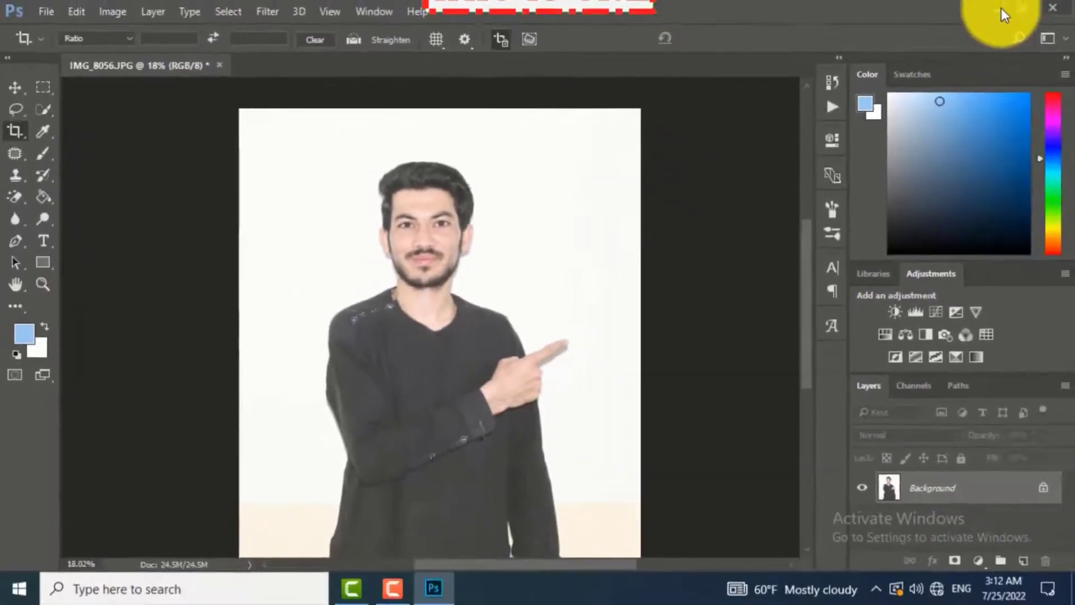
Switch to the desktop, move khan.jpg to an empty area of it, and open the file in Photos
{"action": "left_click", "coordinate": [1001, 9]}
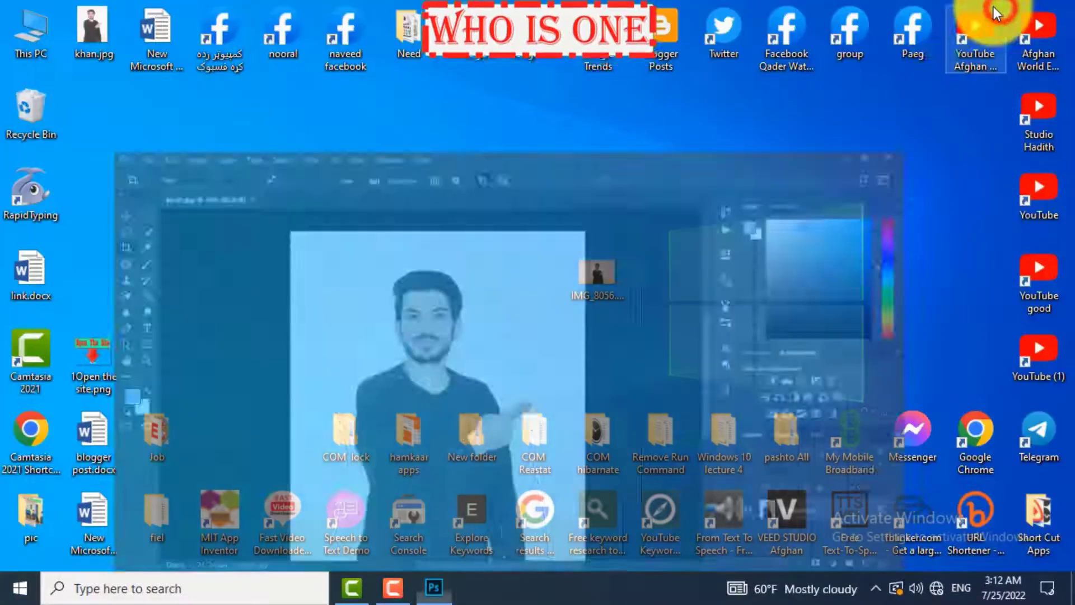
{"action": "left_click_drag", "start_coordinate": [374, 170], "coordinate": [404, 190]}
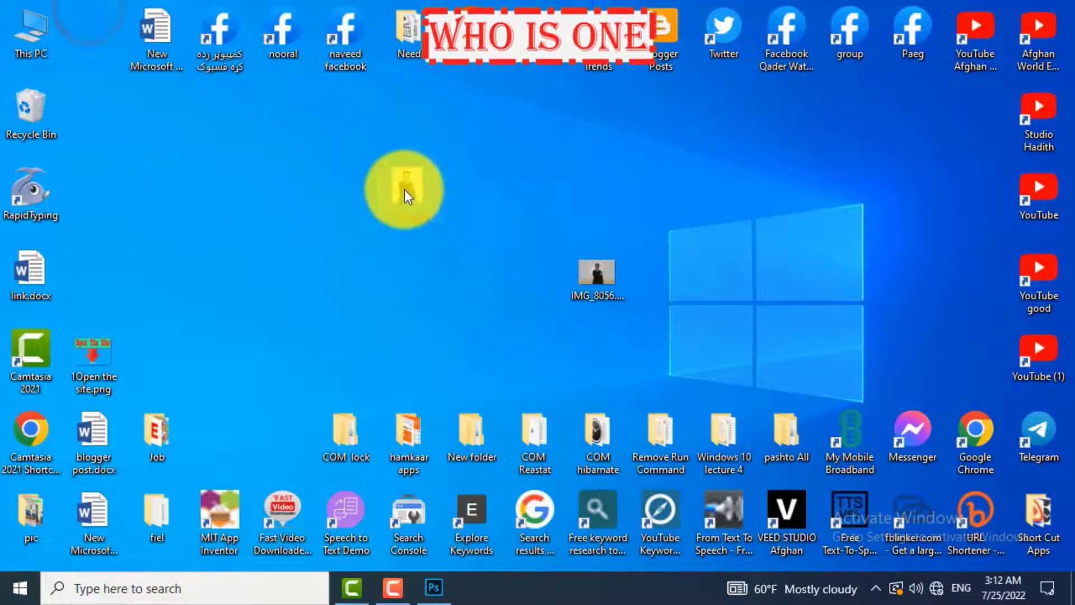
{"action": "double_click", "coordinate": [404, 190]}
Examine the saved portrait khan.jpg as a whole and up close around the face, hair and shirt
{"action": "scroll", "coordinate": [526, 174], "scroll_direction": "up", "scroll_amount": 2}
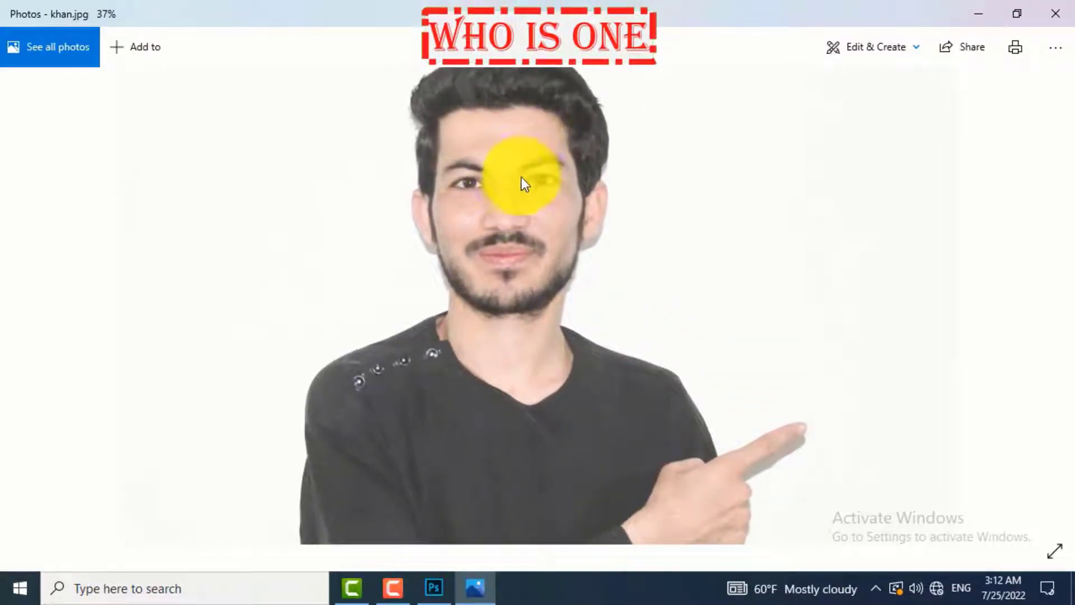
{"action": "scroll", "coordinate": [521, 185], "scroll_direction": "down", "scroll_amount": 2}
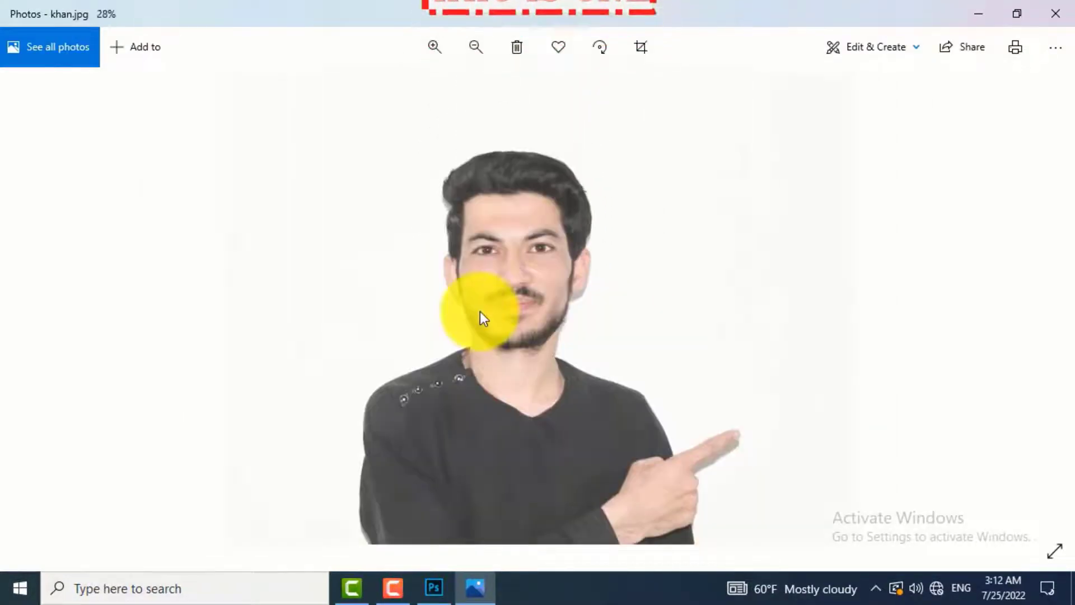
{"action": "scroll", "coordinate": [479, 311], "scroll_direction": "down", "scroll_amount": 2}
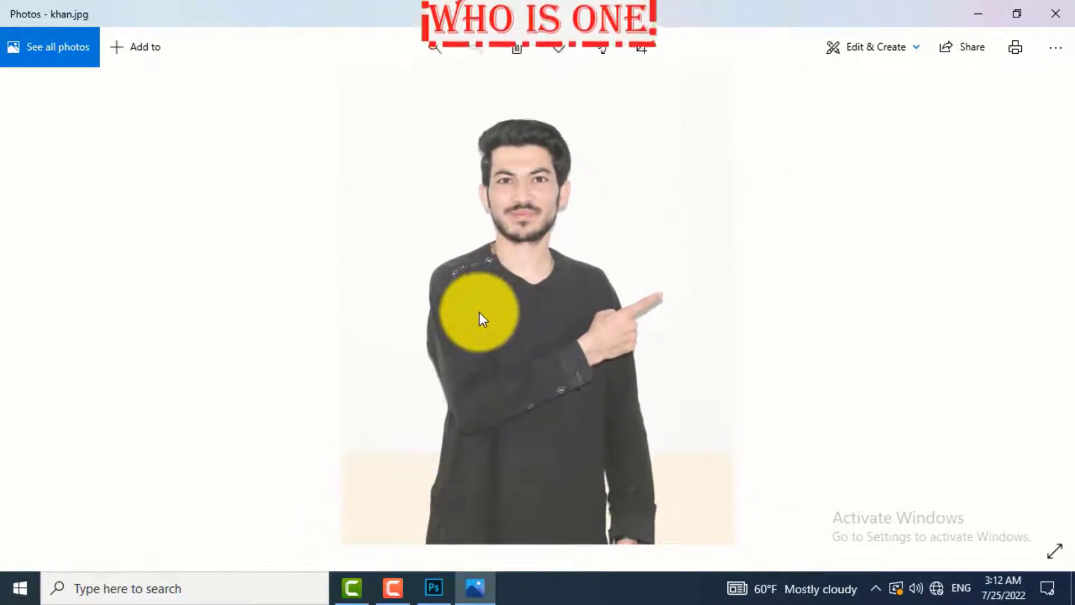
{"action": "scroll", "coordinate": [533, 288], "scroll_direction": "up", "scroll_amount": 1}
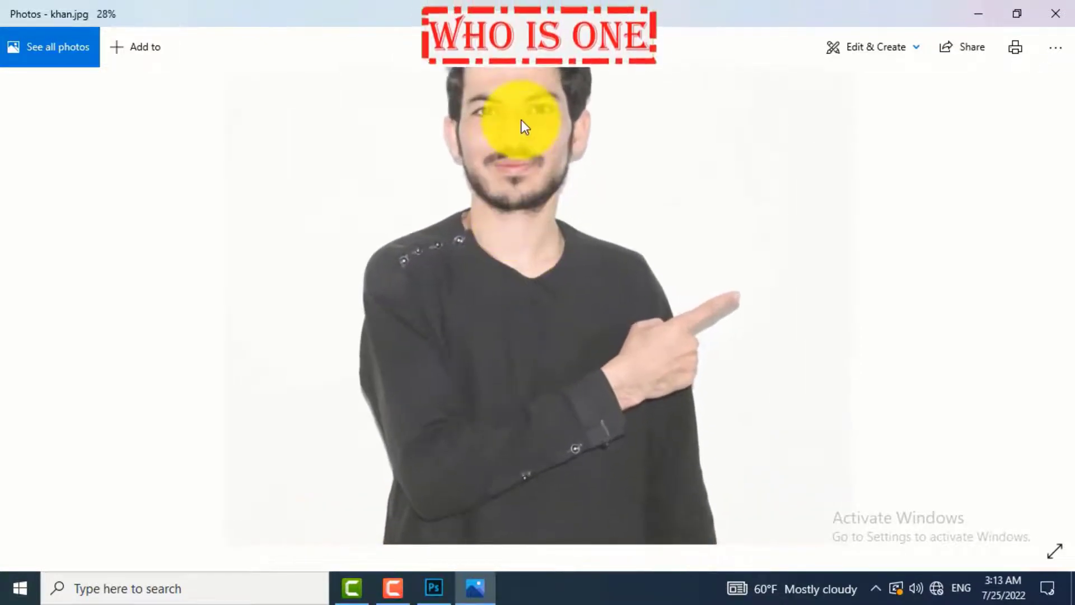
{"action": "left_click_drag", "start_coordinate": [522, 120], "coordinate": [543, 257]}
{"action": "scroll", "coordinate": [508, 177], "scroll_direction": "up", "scroll_amount": 1}
{"action": "scroll", "coordinate": [459, 258], "scroll_direction": "up", "scroll_amount": 1}
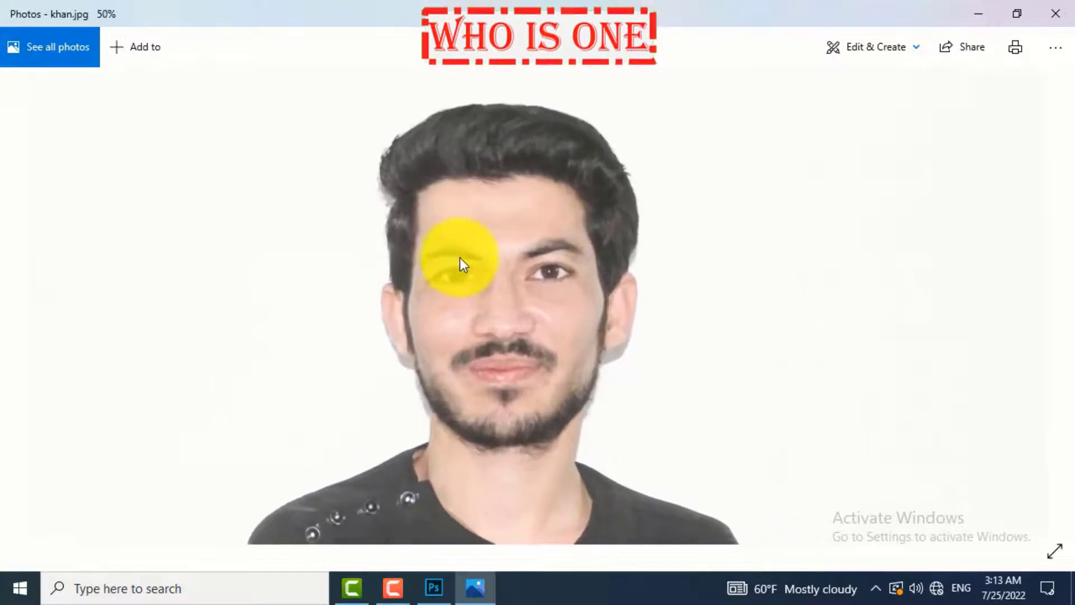
{"action": "scroll", "coordinate": [485, 331], "scroll_direction": "up", "scroll_amount": 1}
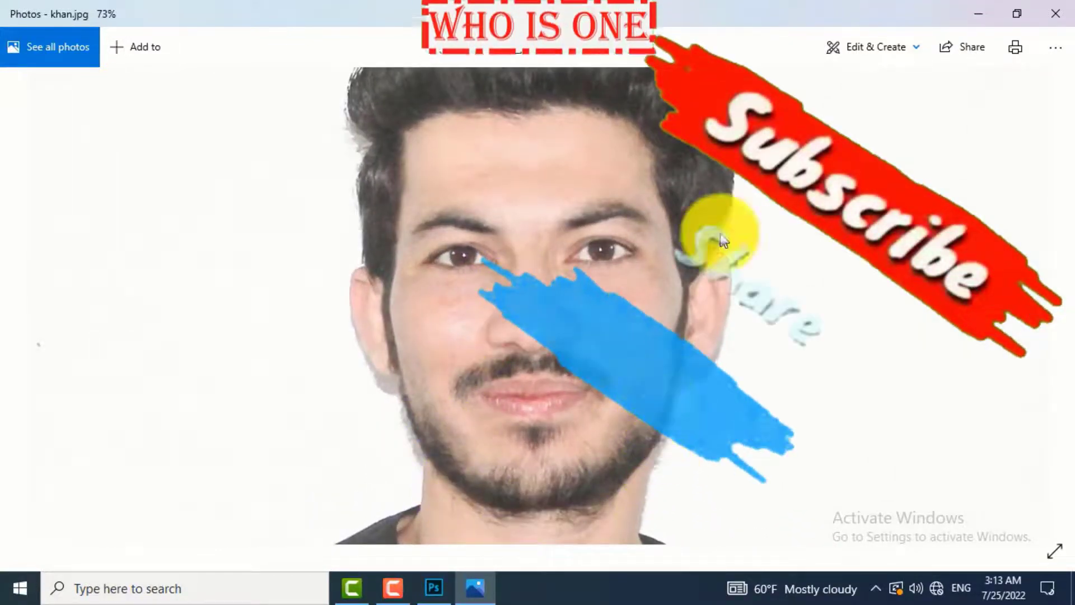
{"action": "left_click_drag", "start_coordinate": [664, 258], "coordinate": [671, 322]}
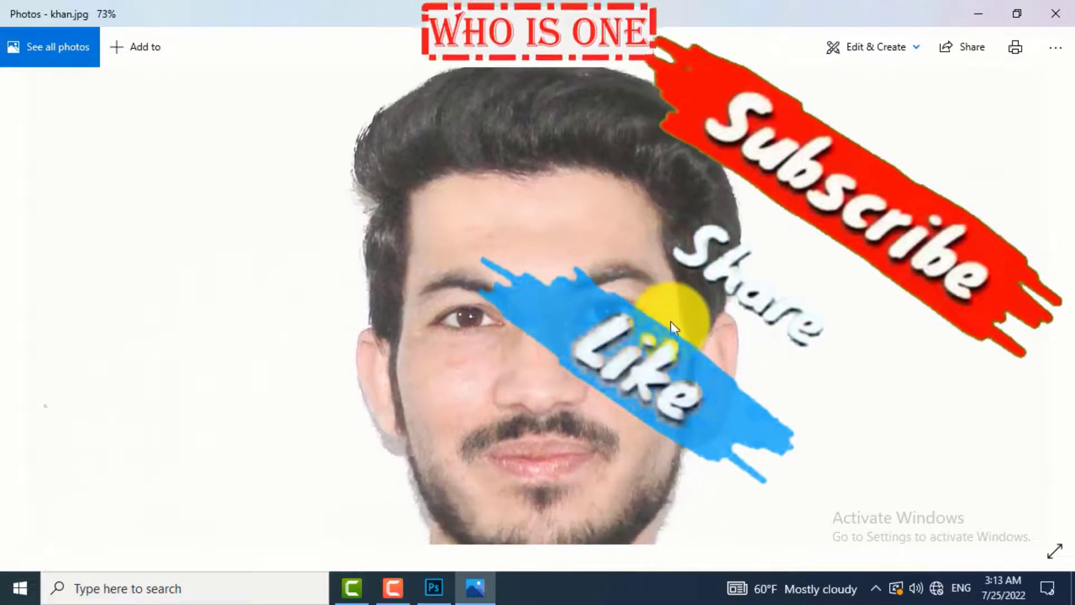
{"action": "scroll", "coordinate": [671, 321], "scroll_direction": "down", "scroll_amount": 5}
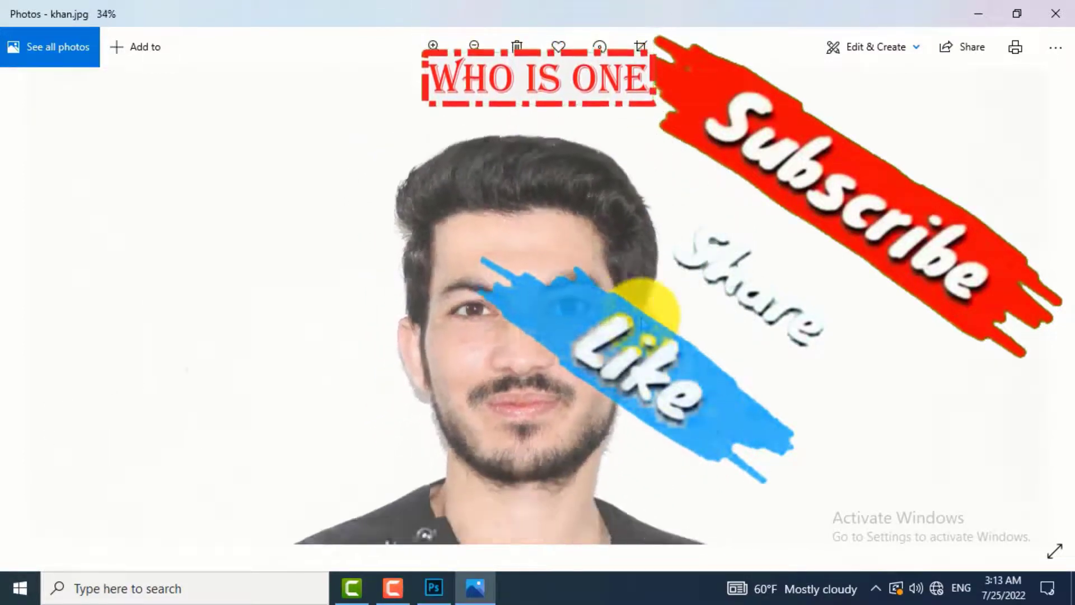